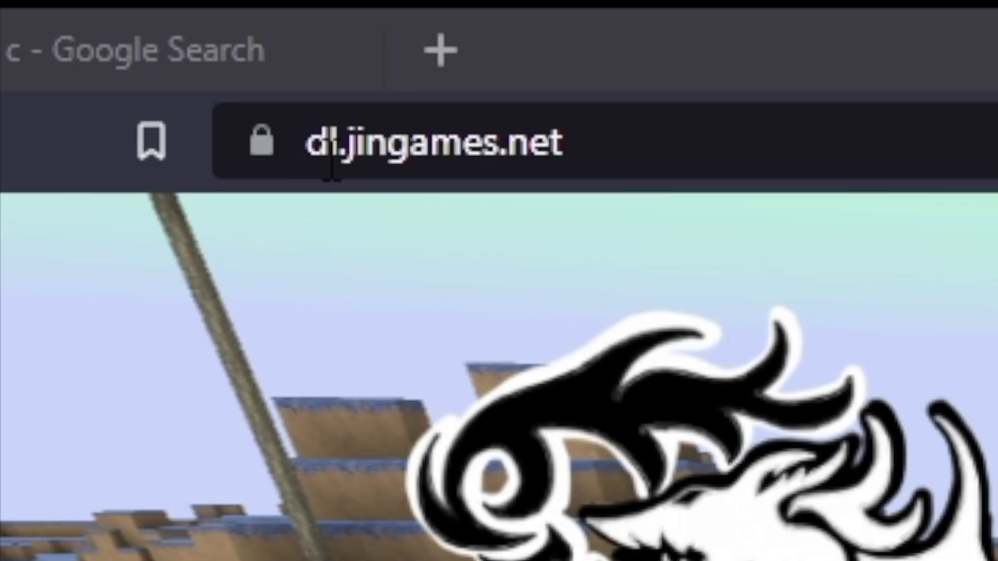
# Open the JinGames Dragon Block C result from the search and go to the mod's Downloads and Installation page
pyautogui.click(564, 145)
pyautogui.moveTo(564, 146); pyautogui.dragTo(293, 156)
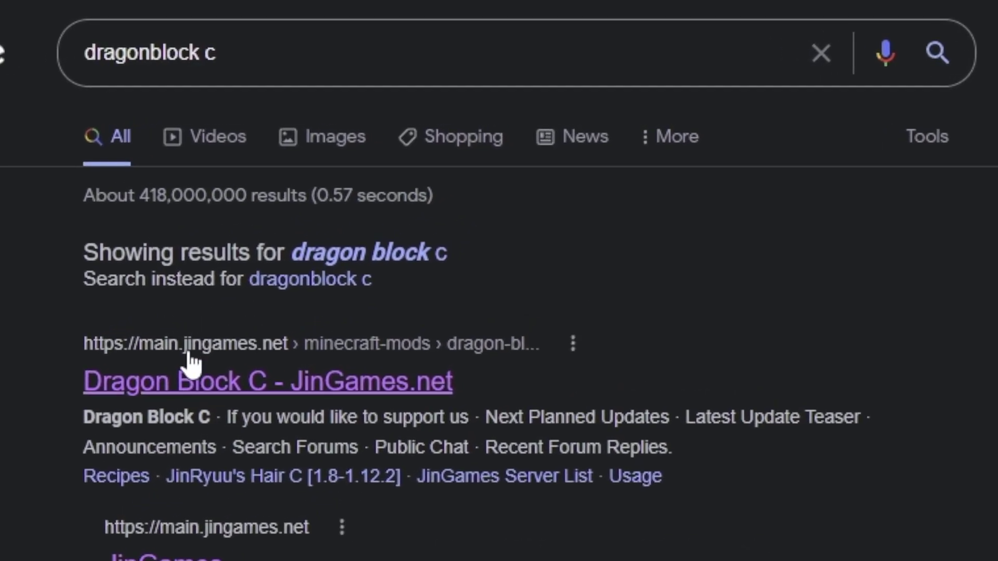
pyautogui.click(260, 369)
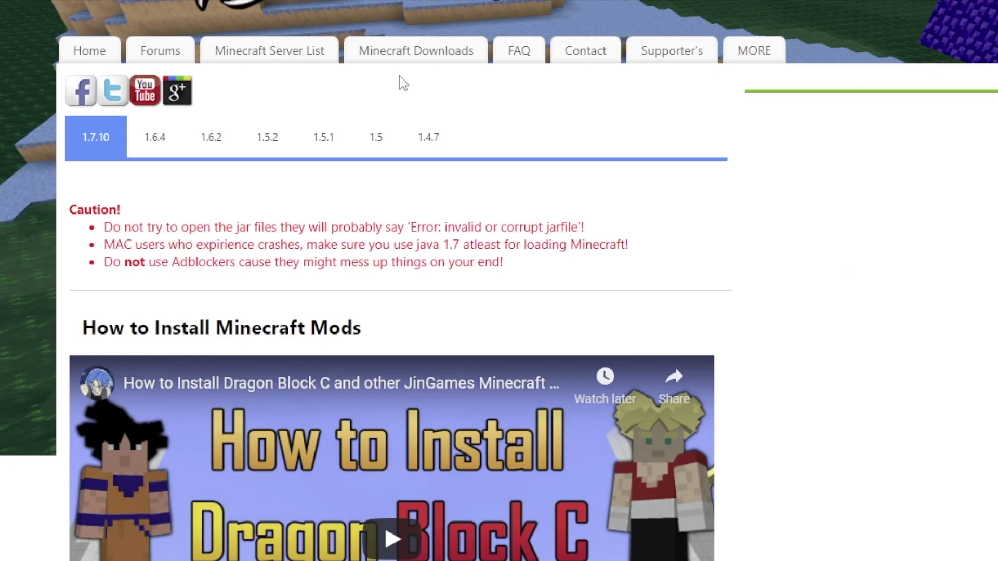
pyautogui.moveTo(414, 222)
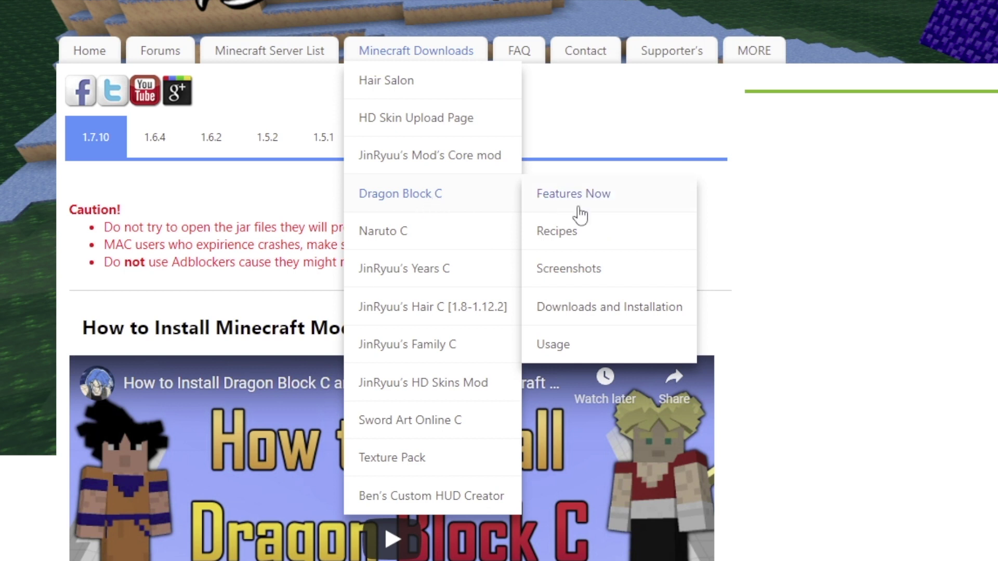
pyautogui.click(572, 312)
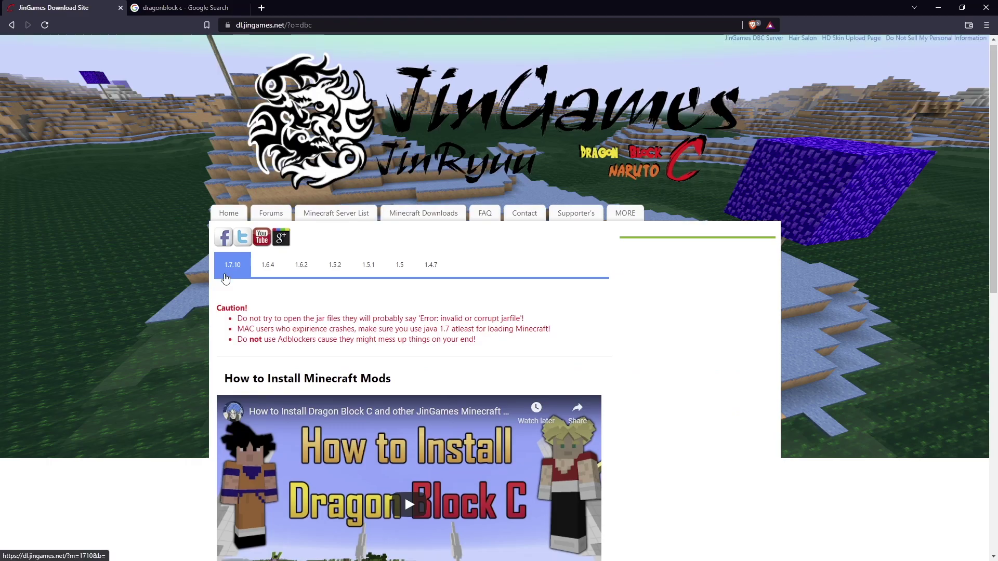
pyautogui.scroll(-10, 69, 510)
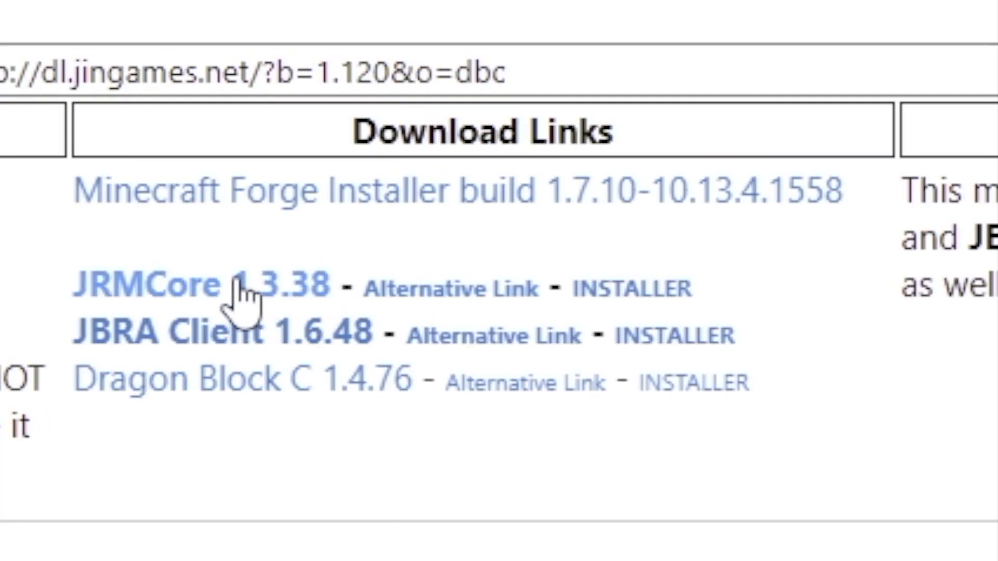
# Download JRMCore 1.3.38 and save the jar file in the Downloads folder
pyautogui.click(239, 284)
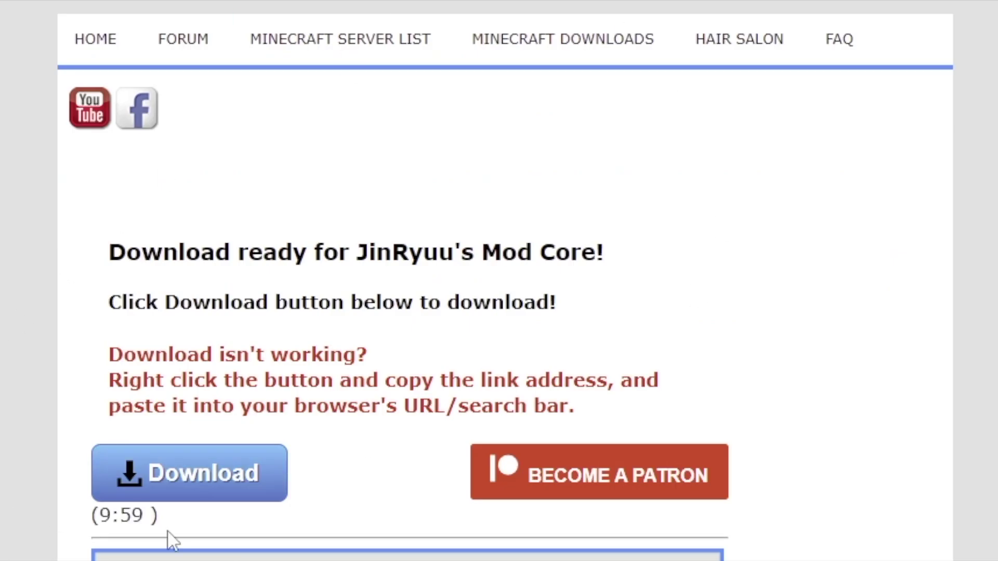
pyautogui.click(218, 477)
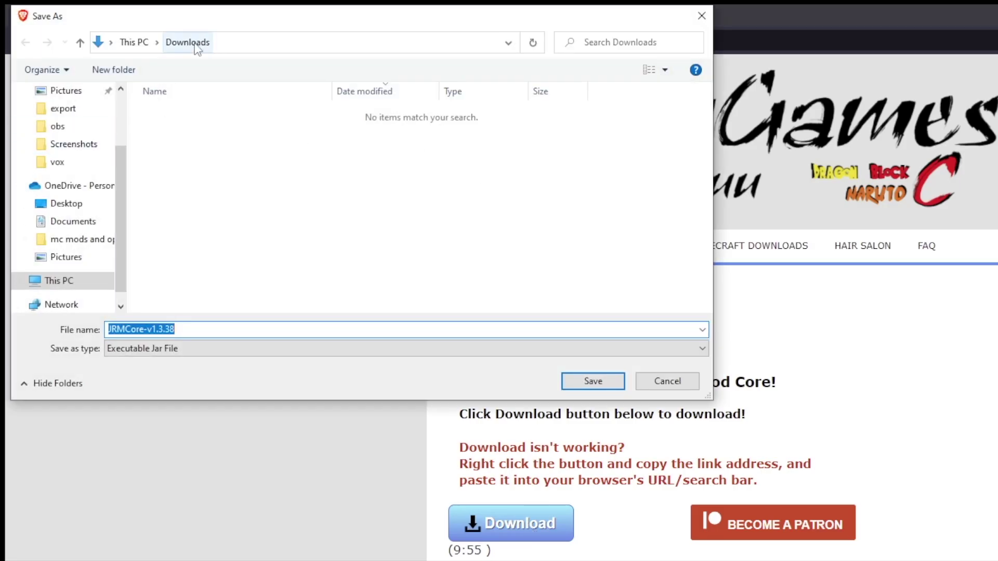
pyautogui.click(602, 382)
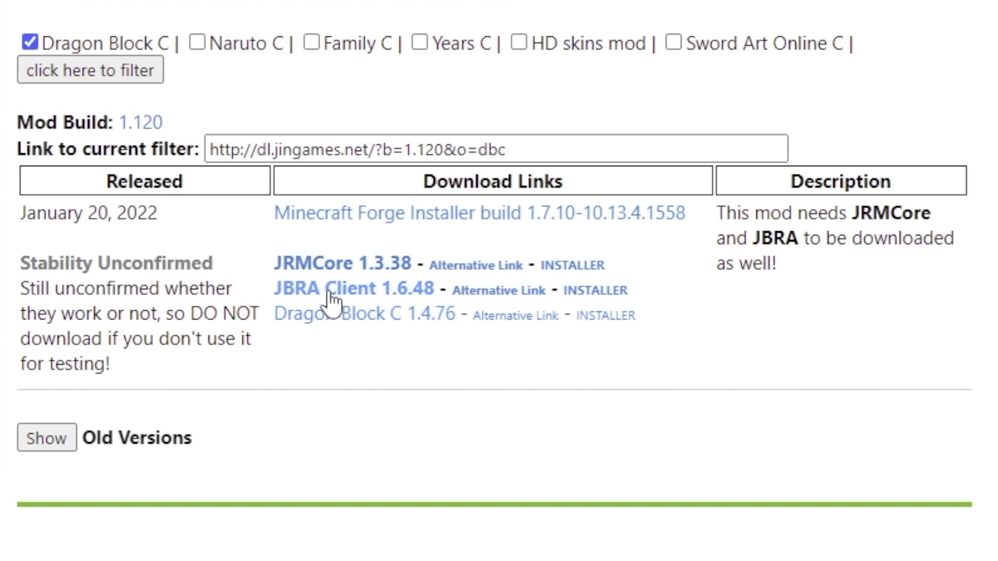
# Download JBRA Client 1.6.48 into the Downloads folder and return to the mod's download links
pyautogui.click(332, 293)
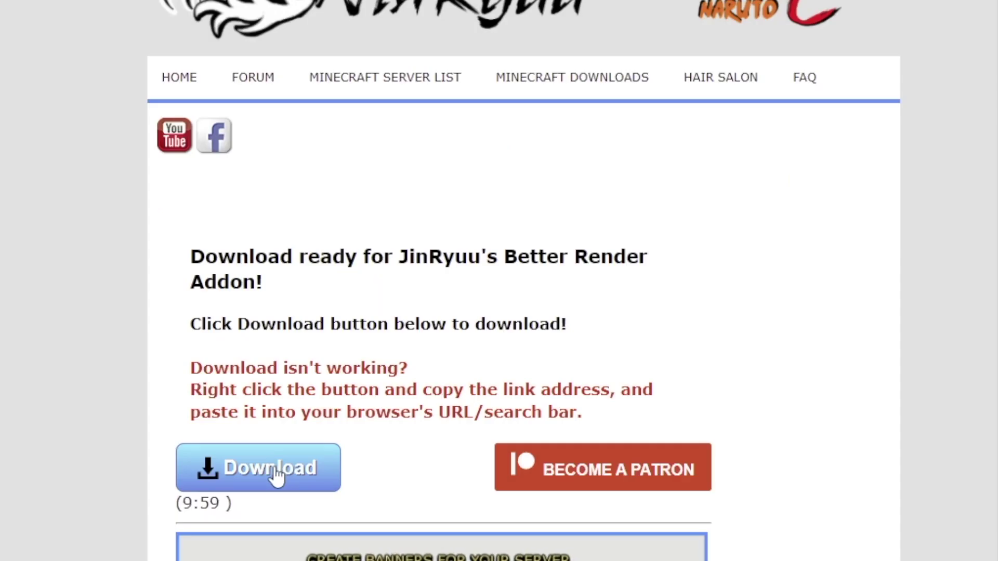
pyautogui.click(276, 475)
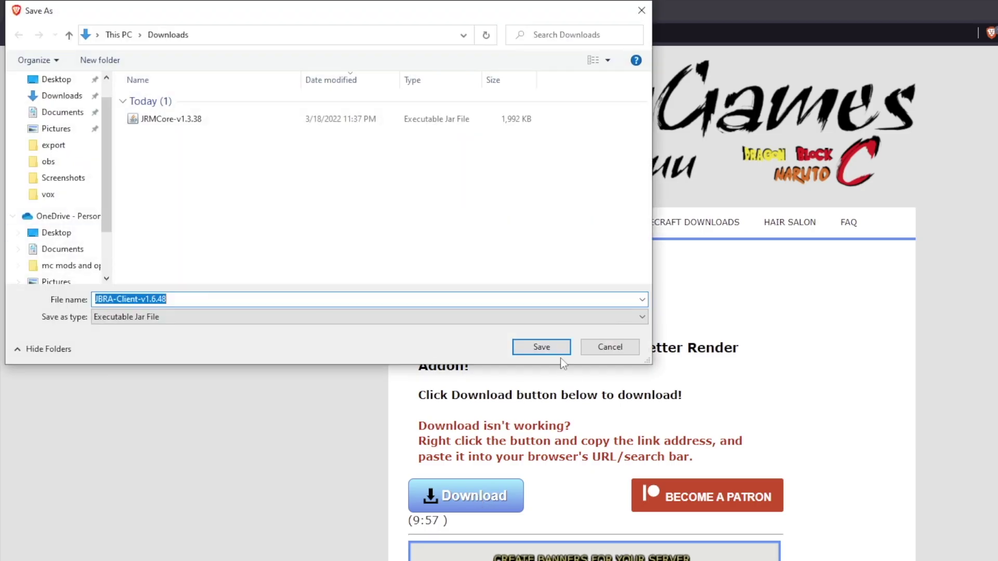
pyautogui.click(561, 353)
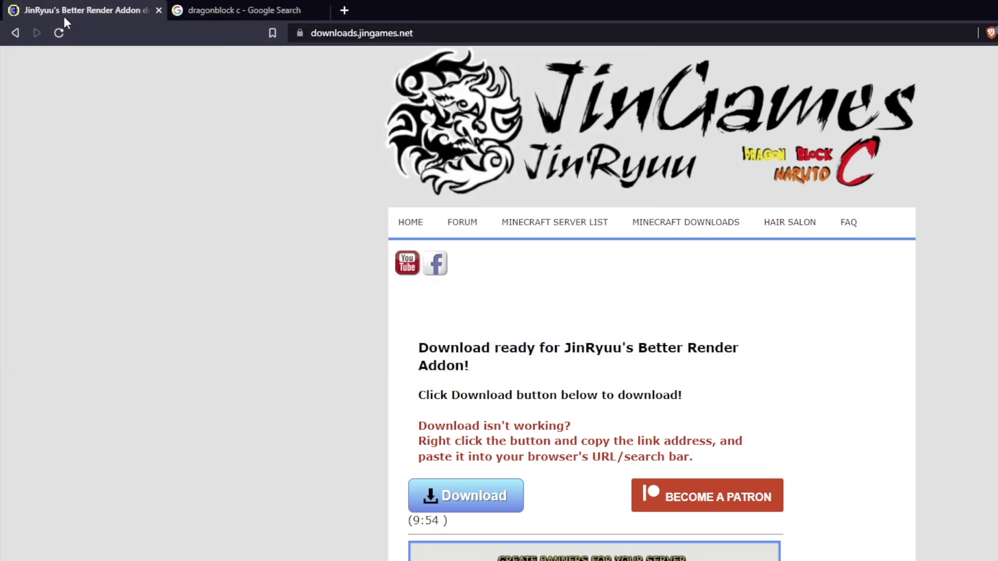
pyautogui.click(16, 33)
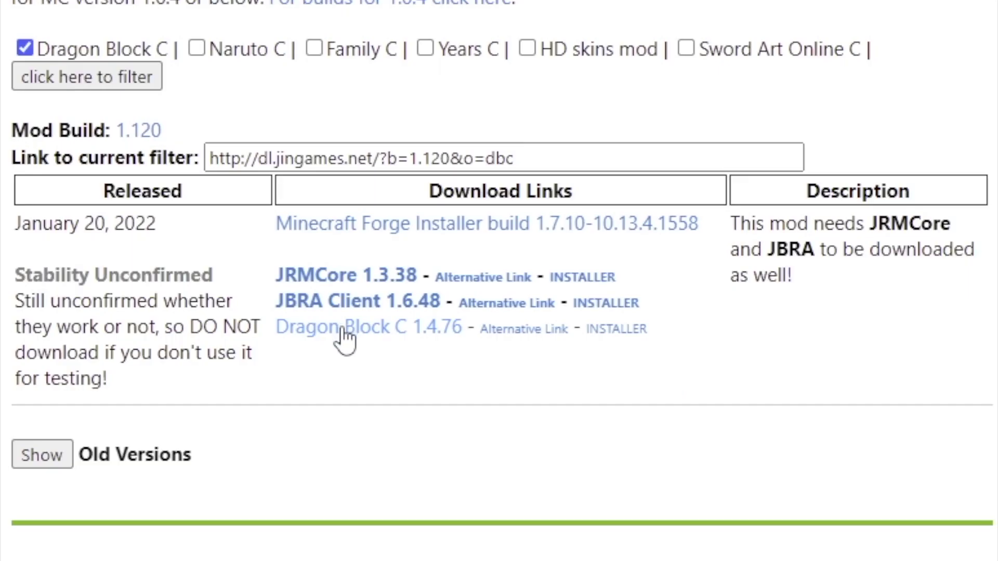
# Download Dragon Block C 1.4.76 and close the JinGames download site
pyautogui.click(343, 328)
pyautogui.click(208, 460)
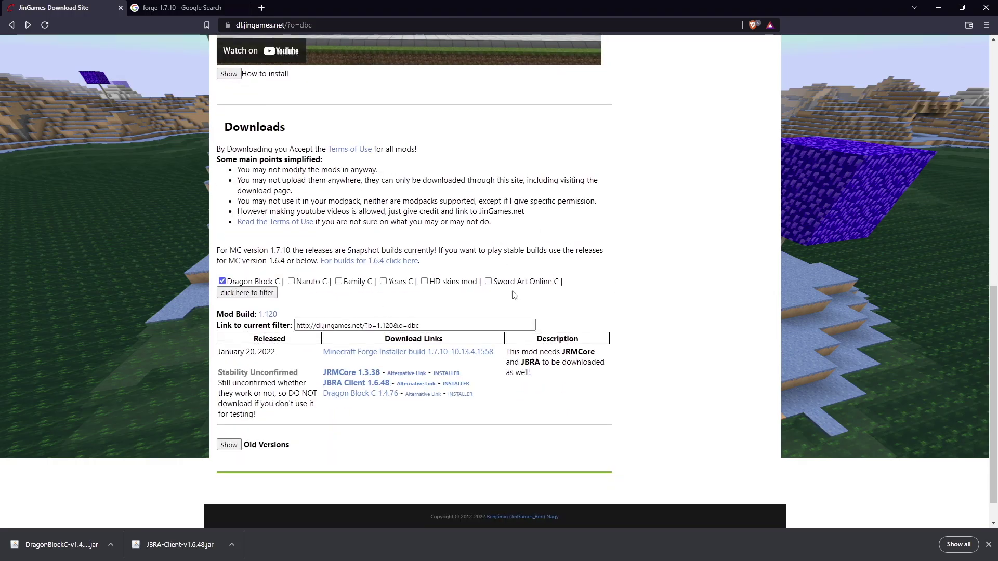
pyautogui.click(120, 8)
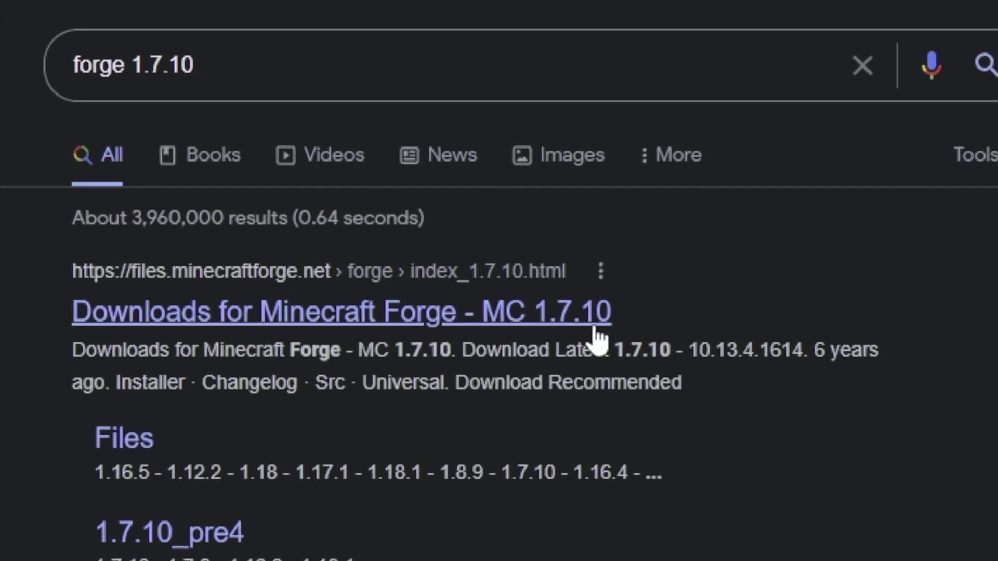
# Download the latest Minecraft Forge installer for MC 1.7.10 from the Forge site, skipping the advertisement page
pyautogui.click(519, 315)
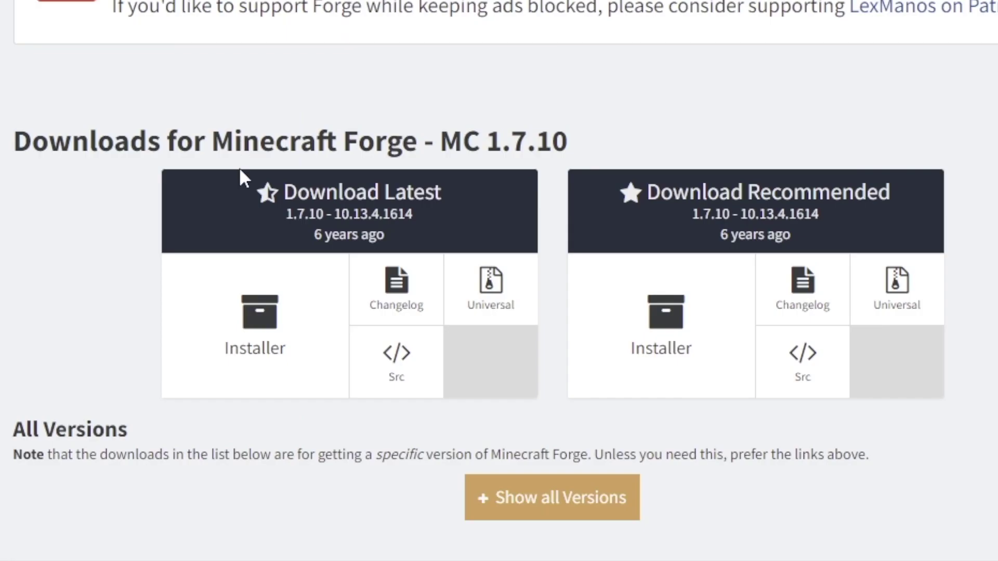
pyautogui.click(253, 348)
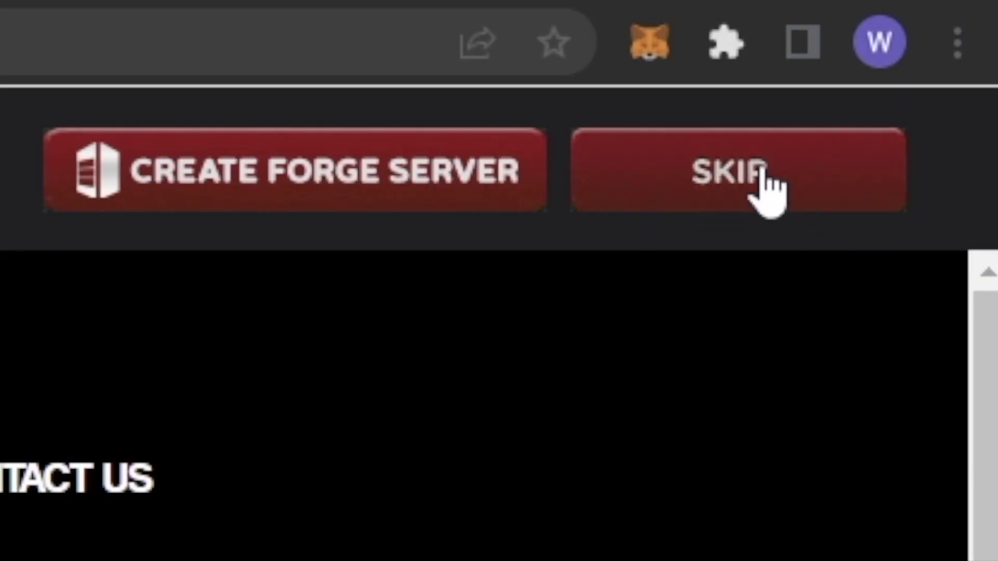
pyautogui.click(751, 195)
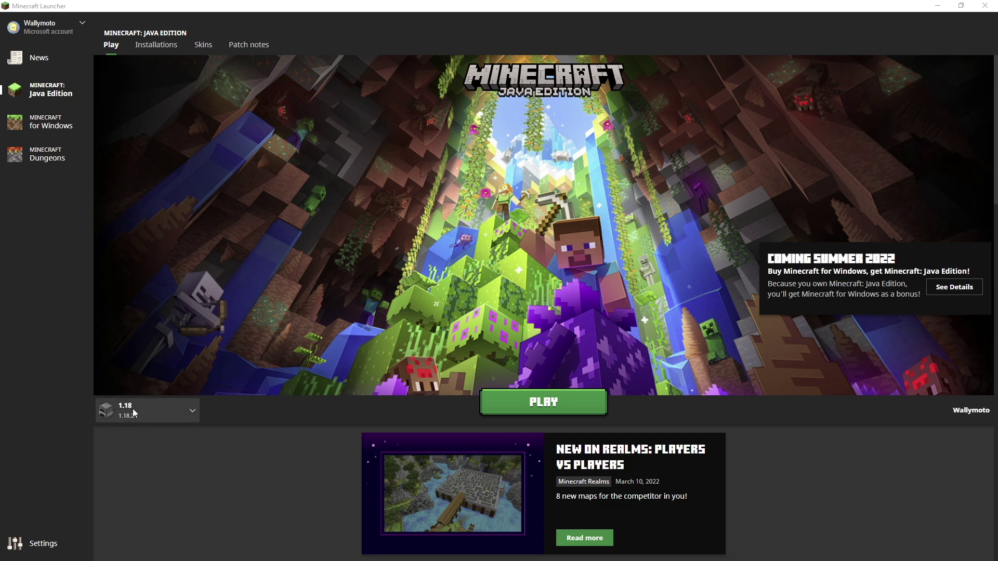
# In the Minecraft Launcher, create a new installation named 1.7.10 that uses version 1.7.10
pyautogui.click(192, 410)
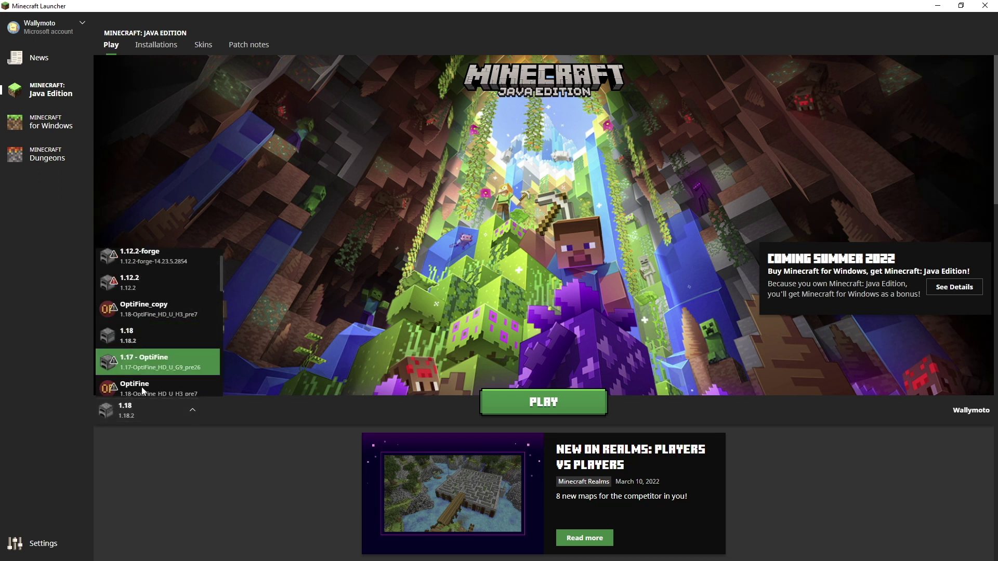
pyautogui.click(194, 418)
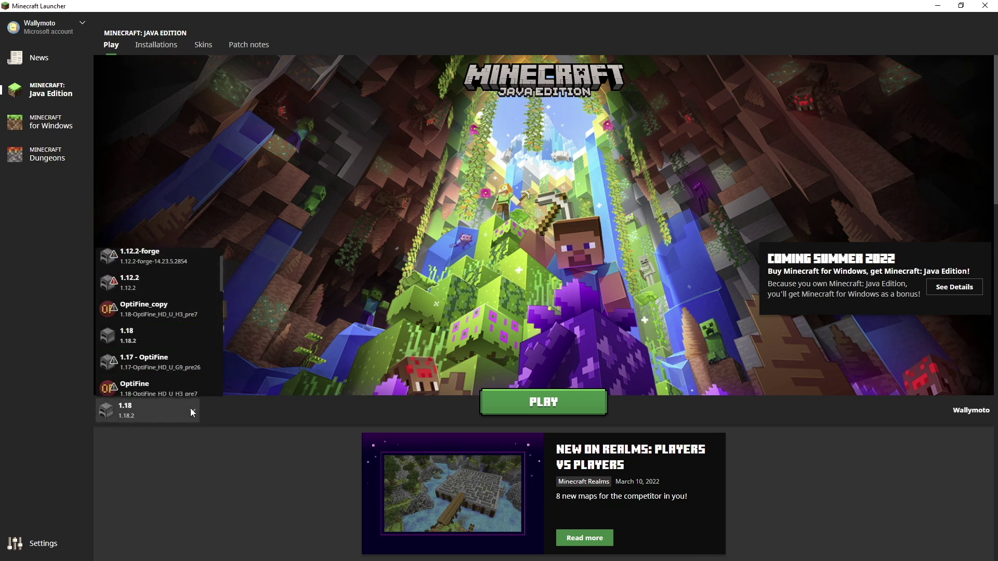
pyautogui.click(155, 46)
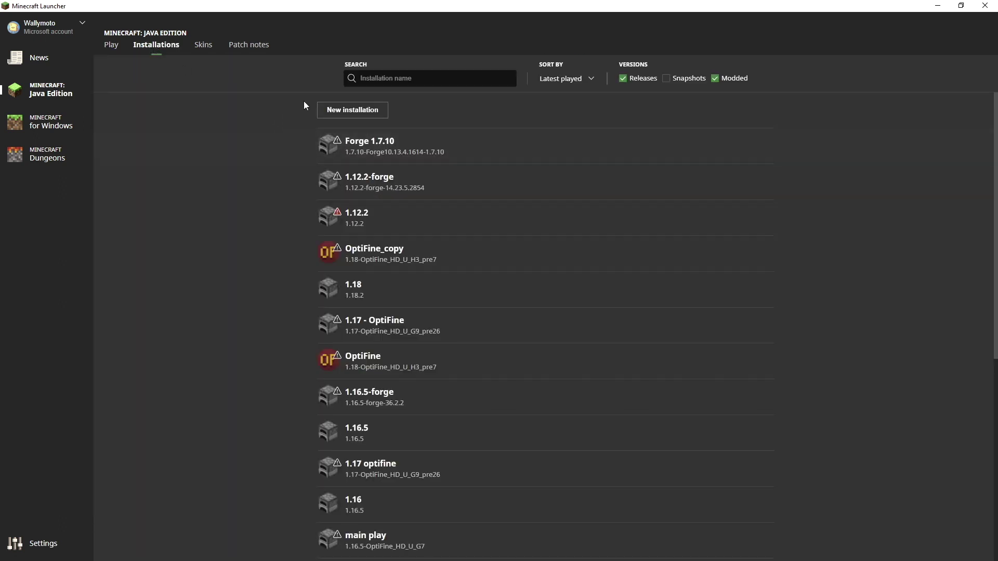
pyautogui.click(352, 111)
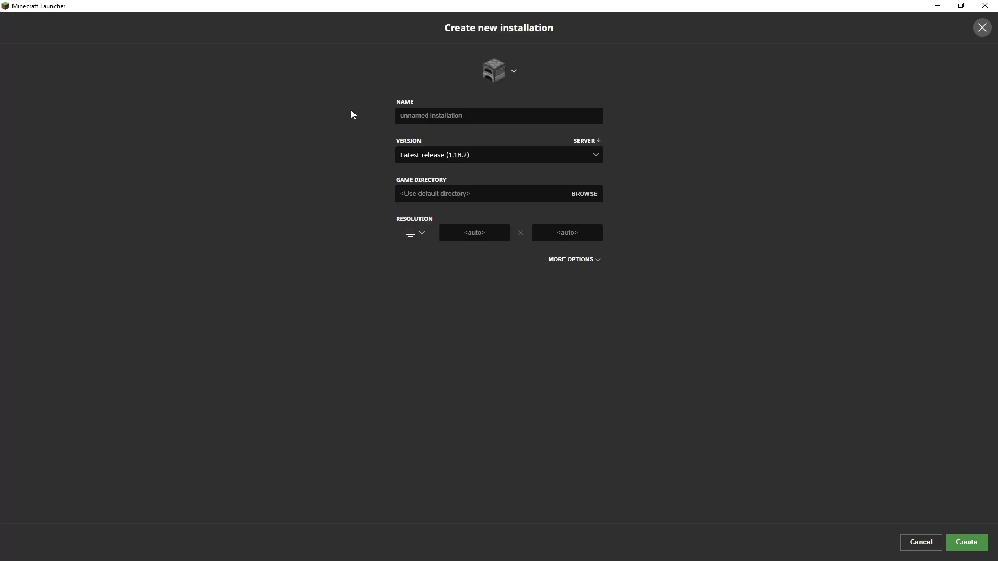
pyautogui.click(447, 177)
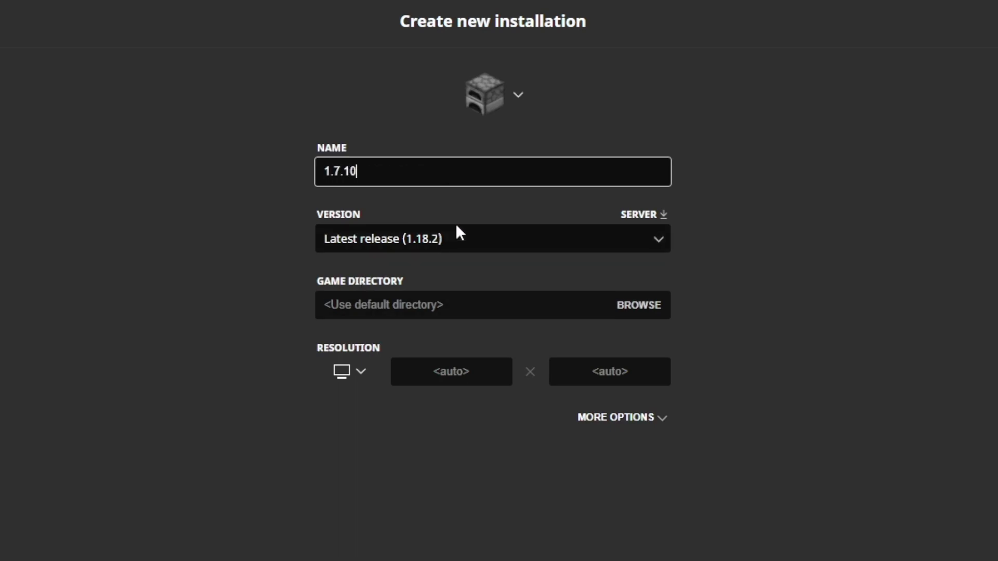
pyautogui.click(659, 240)
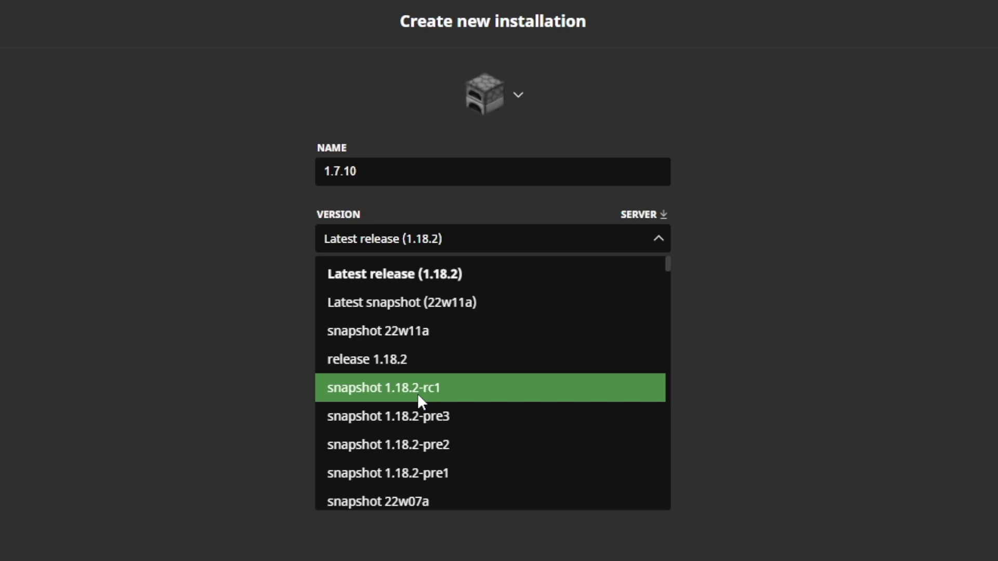
pyautogui.scroll(-20, 413, 416)
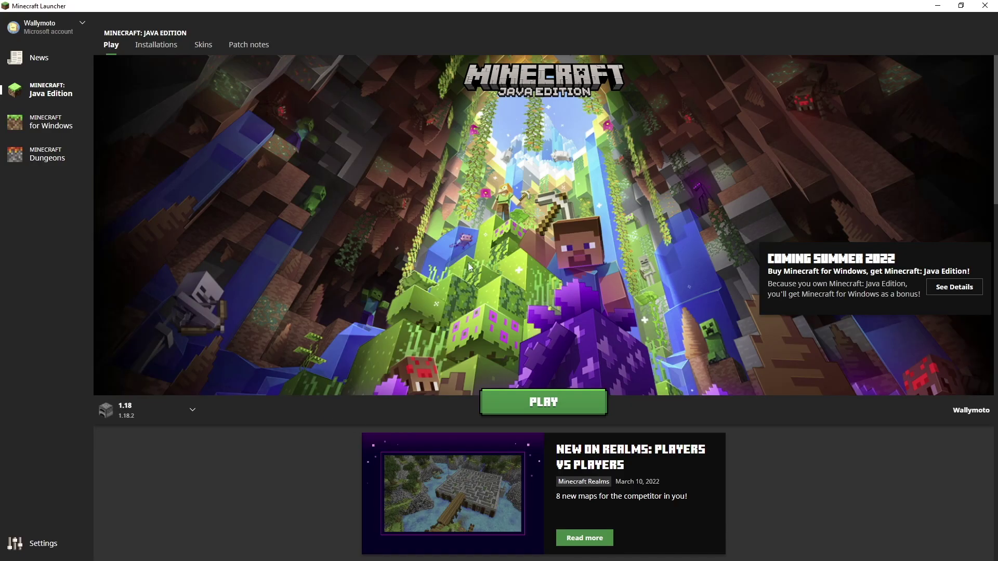
# Select the plain 1.7.10 installation and launch the game with it
pyautogui.click(133, 410)
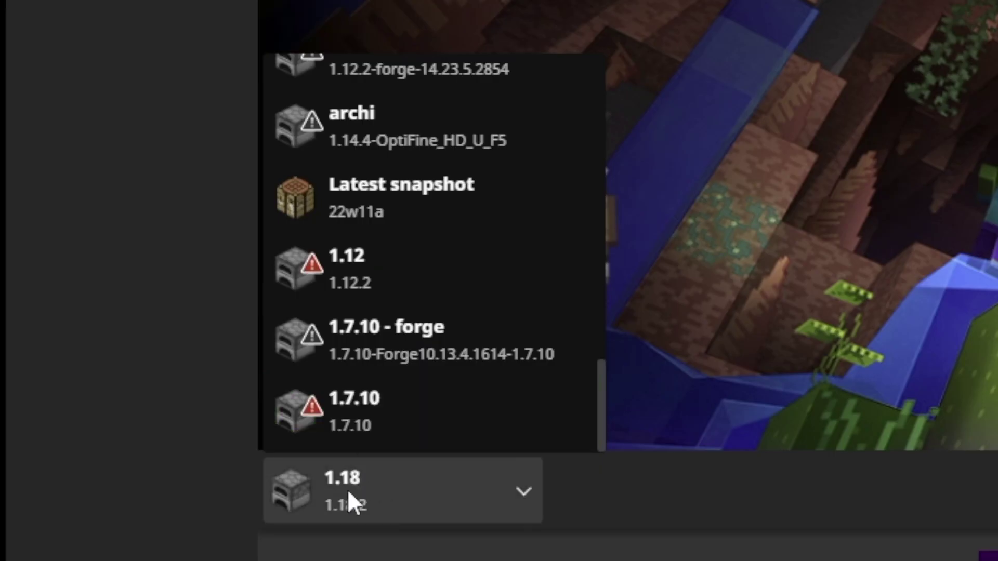
pyautogui.click(370, 413)
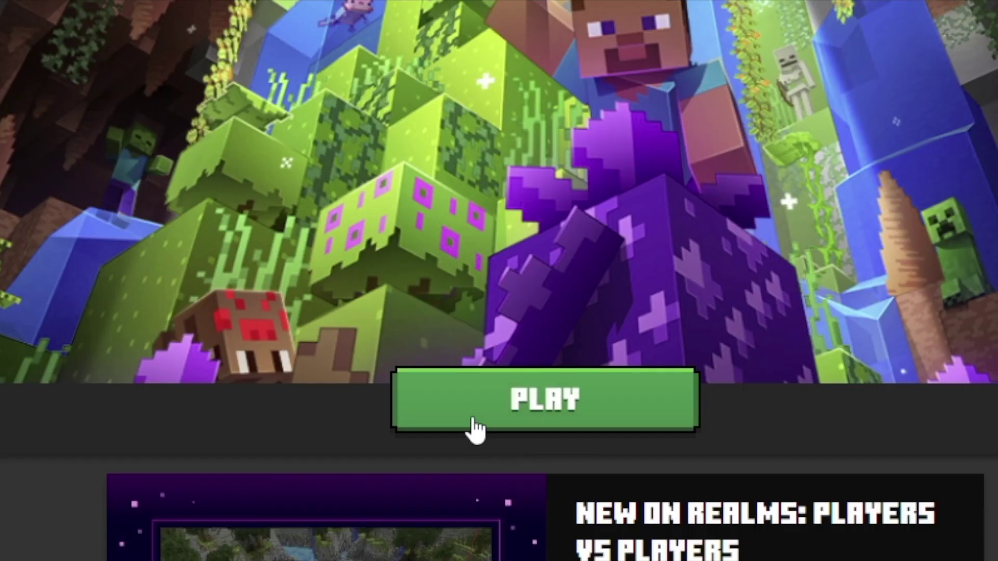
pyautogui.click(474, 420)
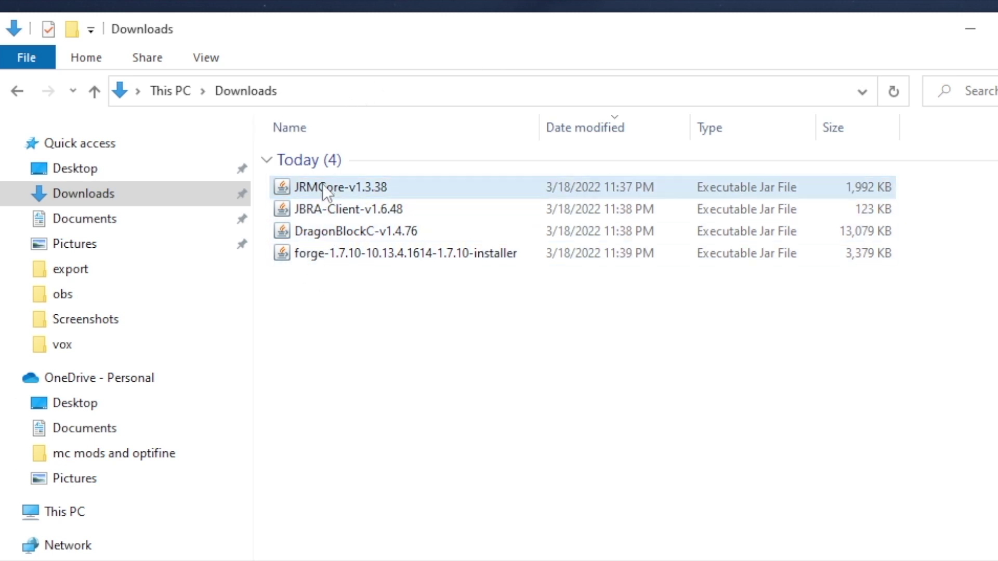
pyautogui.click(306, 252)
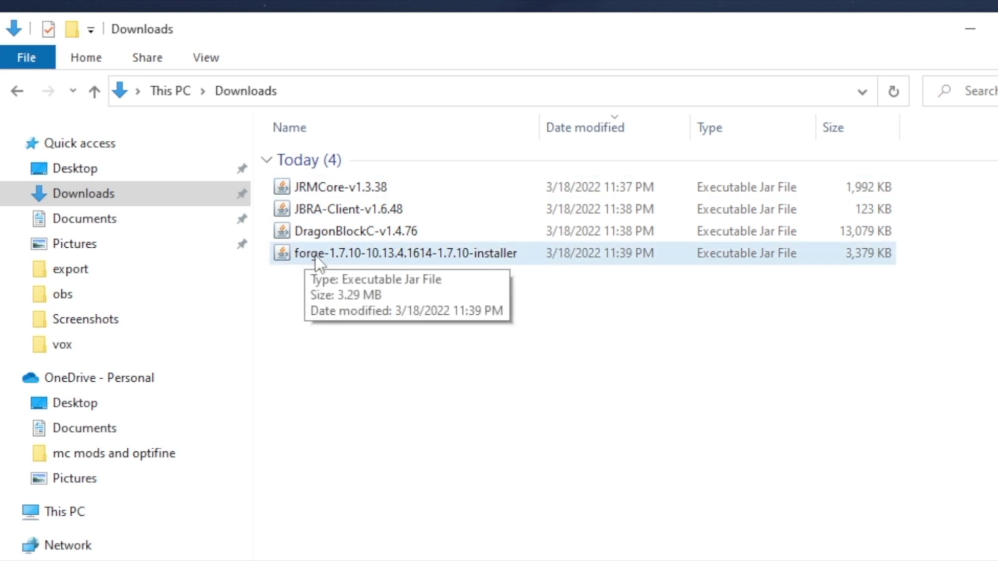
pyautogui.rightClick(315, 254)
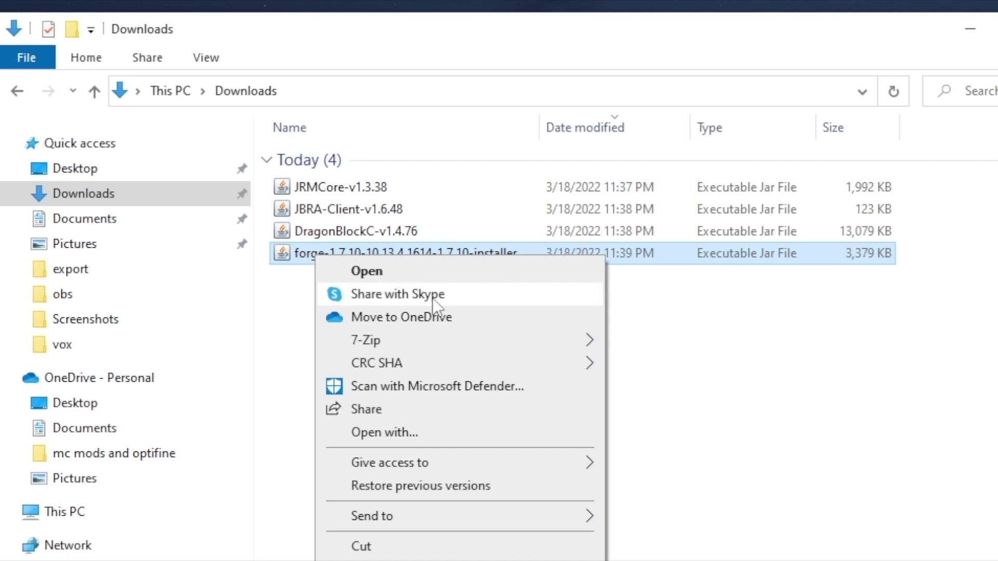
pyautogui.click(457, 432)
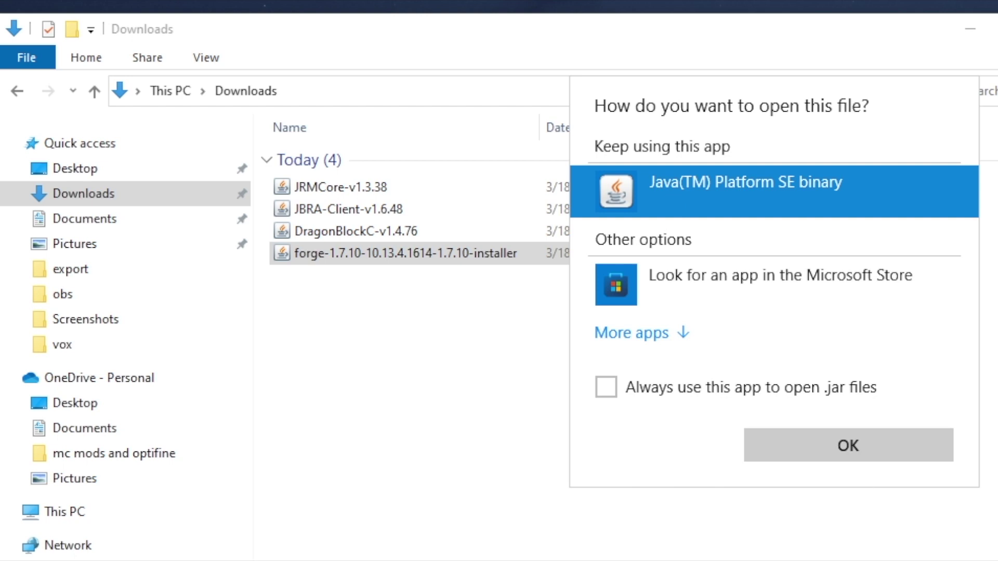
pyautogui.press('Escape')
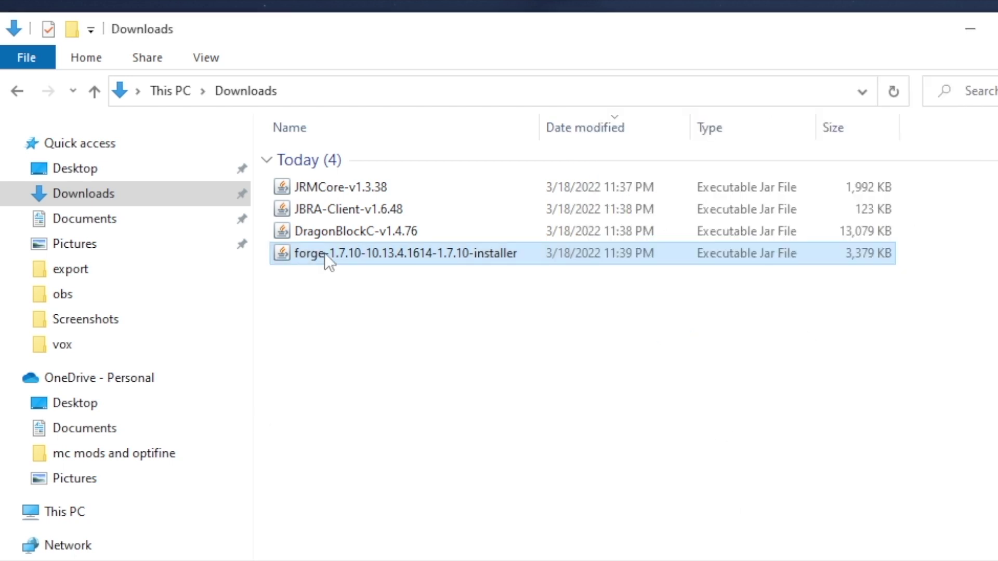
# Run the forge-1.7.10-10.13.4.1614-1.7.10-installer file from Downloads and install the Forge client into the .minecraft folder
pyautogui.doubleClick(325, 253)
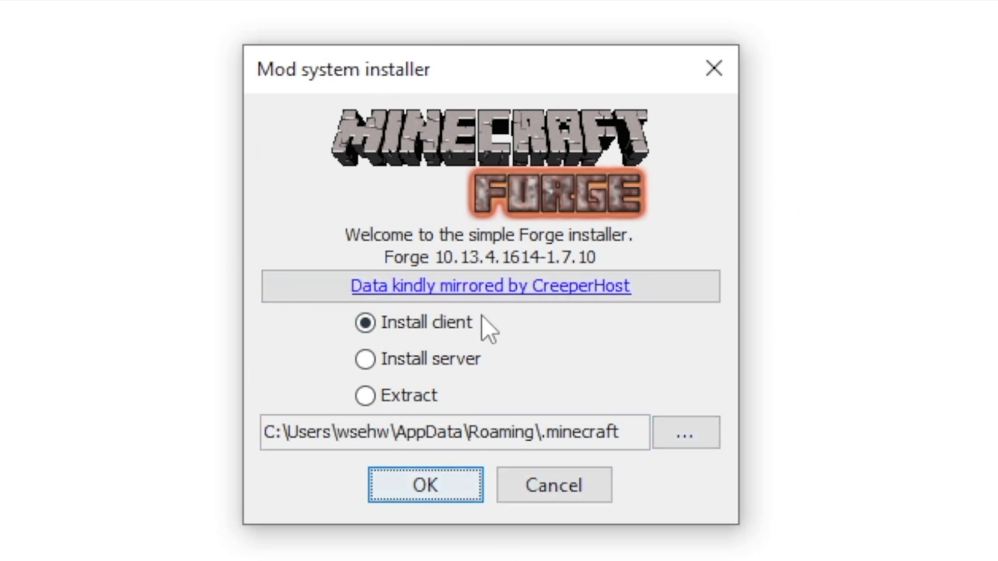
pyautogui.click(418, 481)
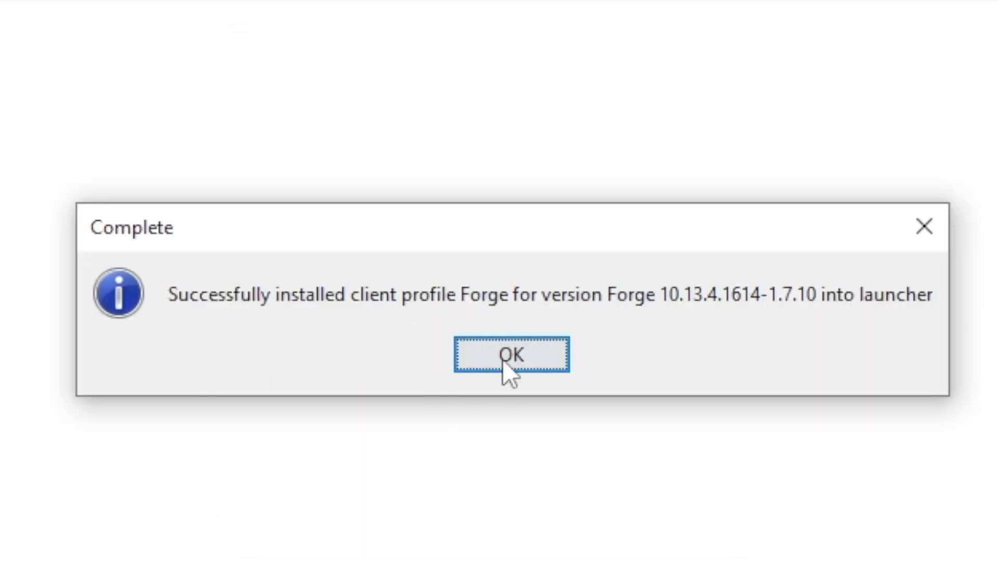
pyautogui.click(508, 372)
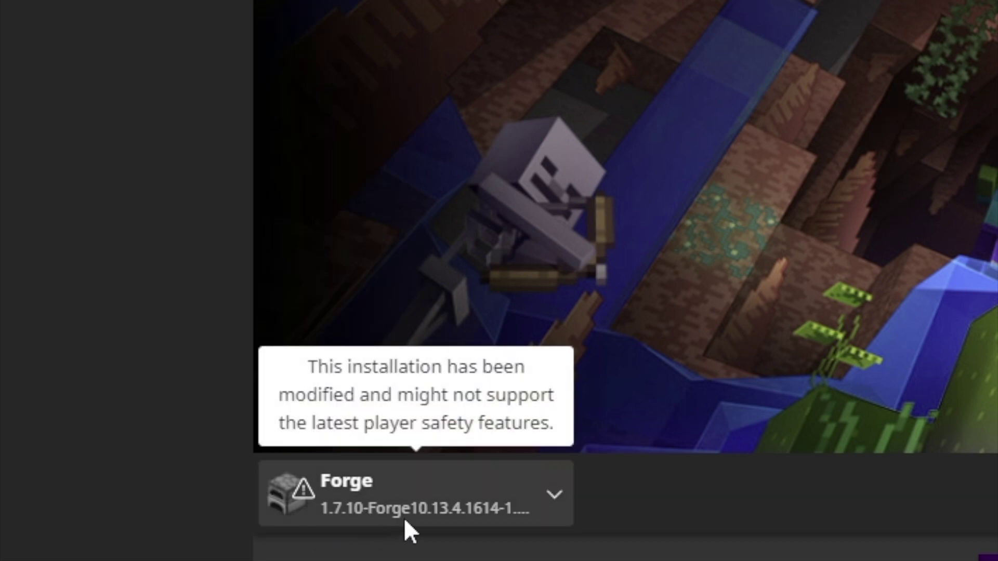
# Look through the launcher's list of installations for the Forge 1.7.10 entry
pyautogui.click(554, 491)
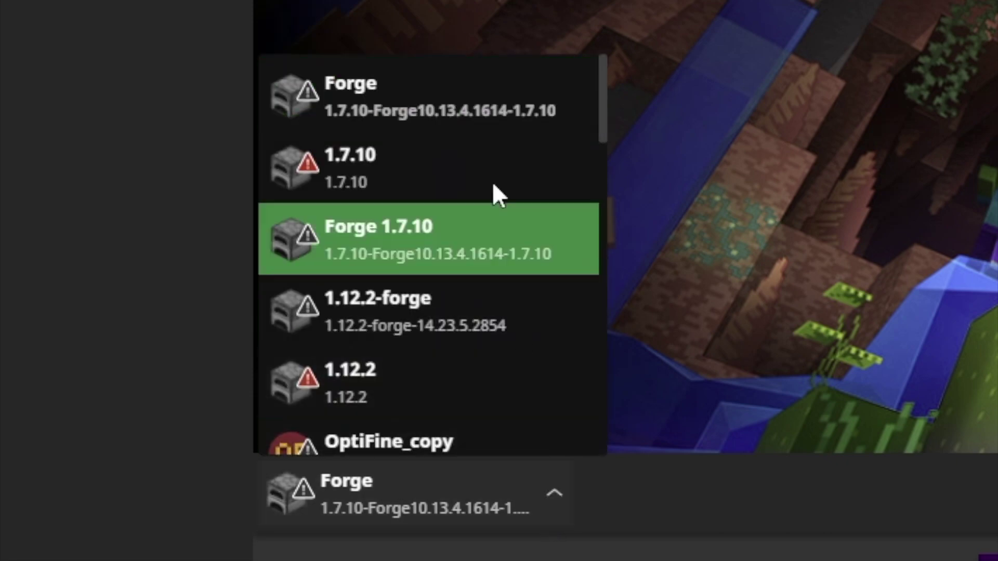
pyautogui.click(572, 516)
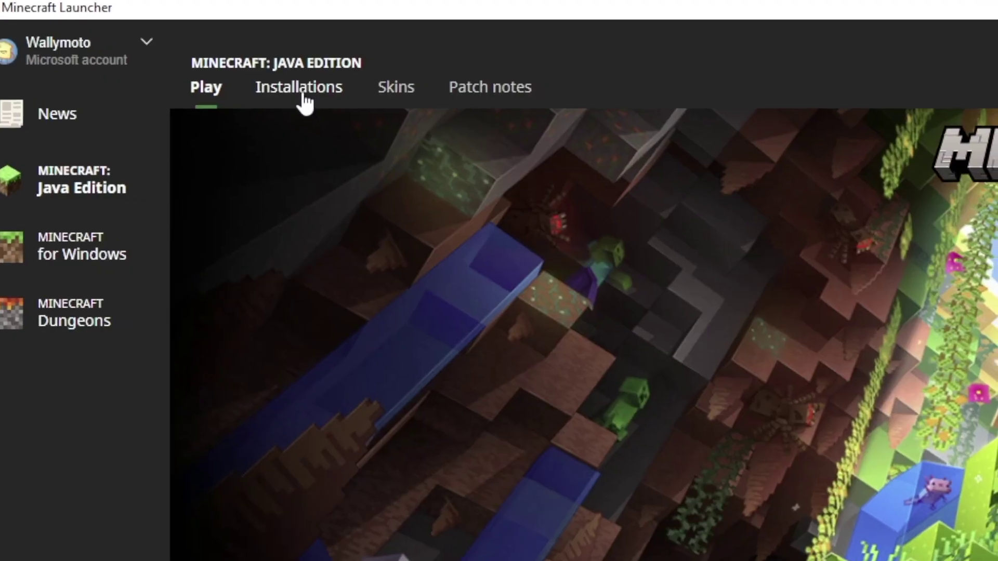
# Start a new launcher installation and find release 1.7.10-Forge10.13.4.1614-1.7.10 at the end of its version list
pyautogui.click(164, 25)
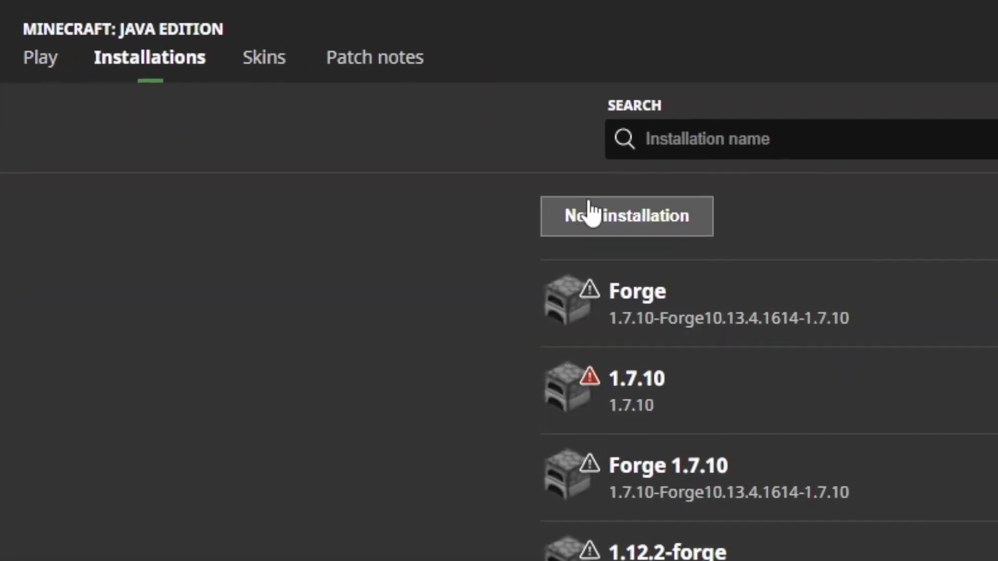
pyautogui.click(358, 94)
pyautogui.click(456, 192)
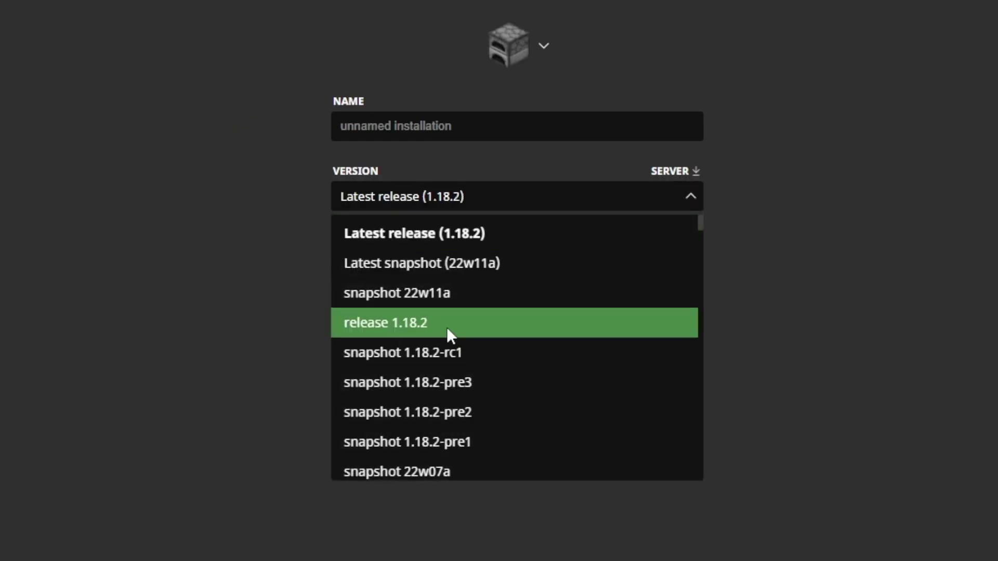
pyautogui.scroll(-10, 425, 368)
pyautogui.scroll(-5, 449, 413)
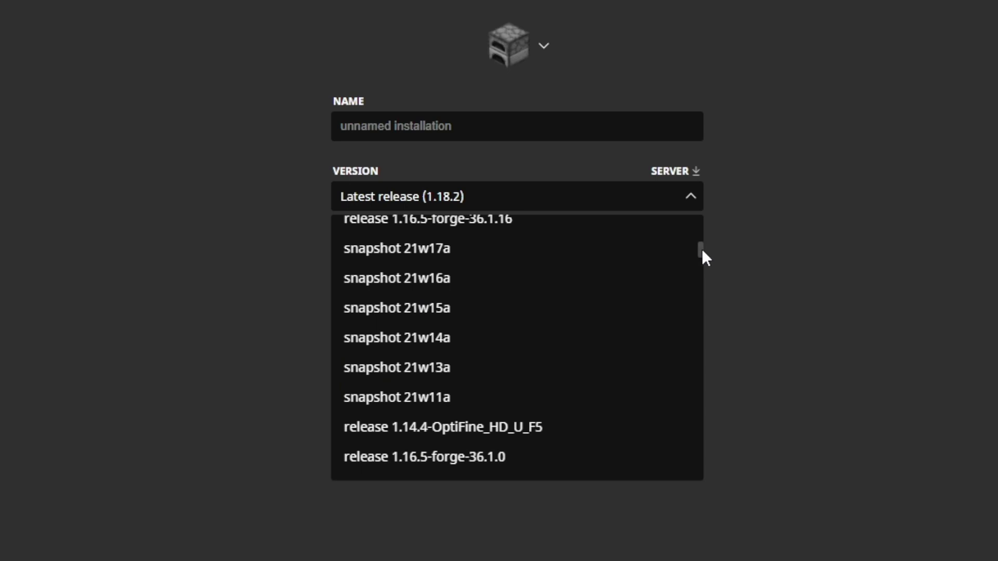
pyautogui.moveTo(702, 249); pyautogui.dragTo(706, 522)
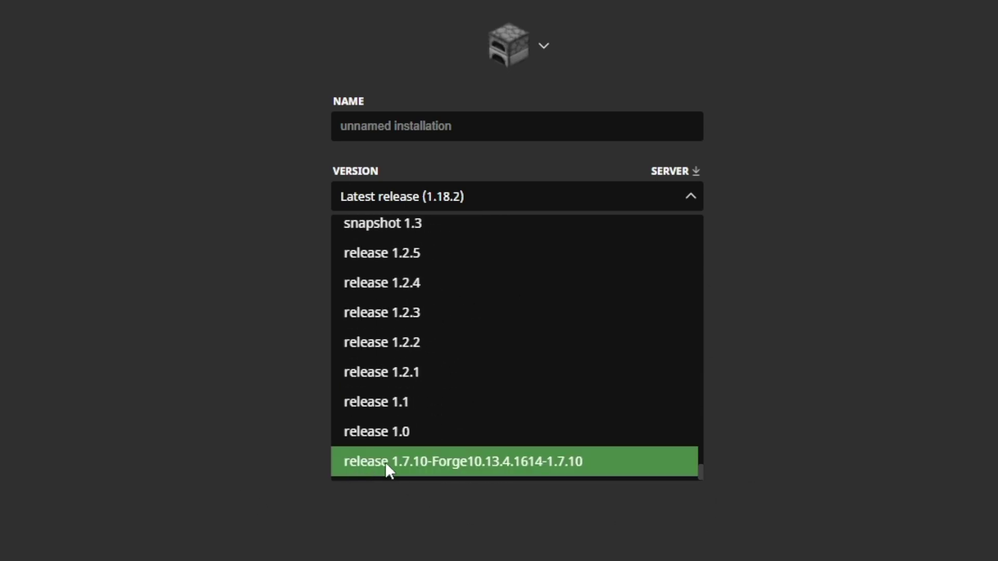
pyautogui.click(488, 450)
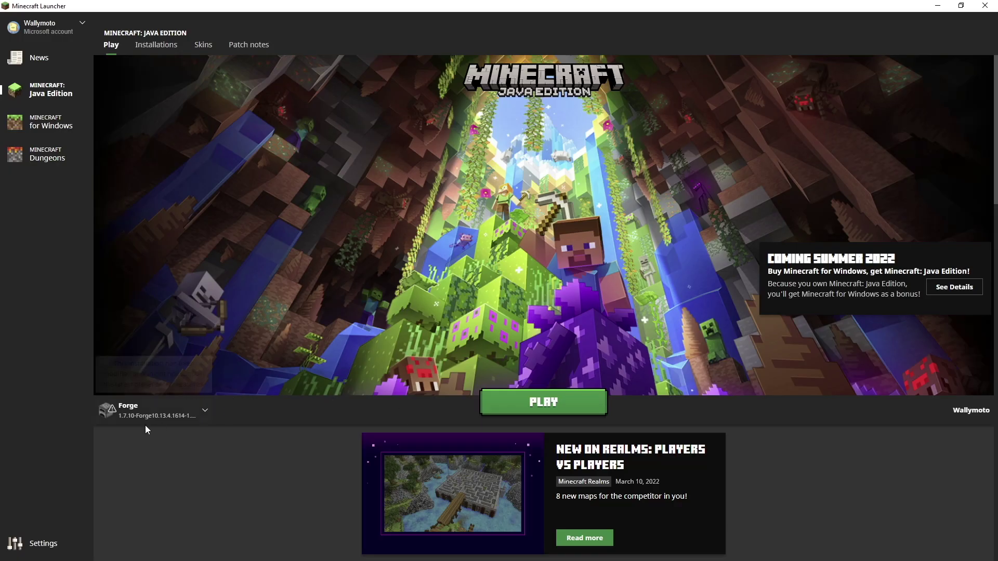
# Launch the game with the Forge 1.7.10 installation
pyautogui.click(542, 402)
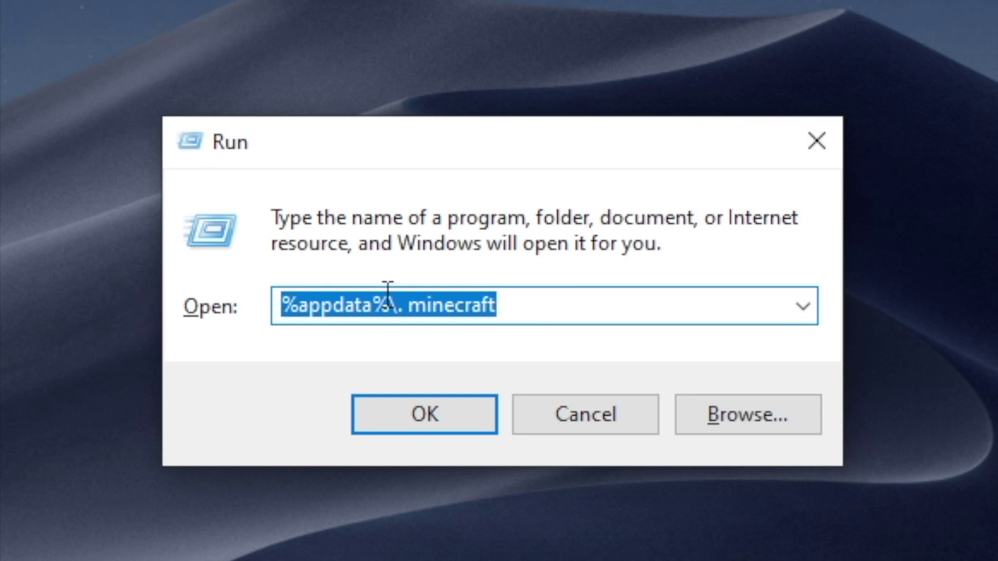
# Open the AppData Roaming directory through Run and go to the mods folder inside .minecraft
pyautogui.click(436, 403)
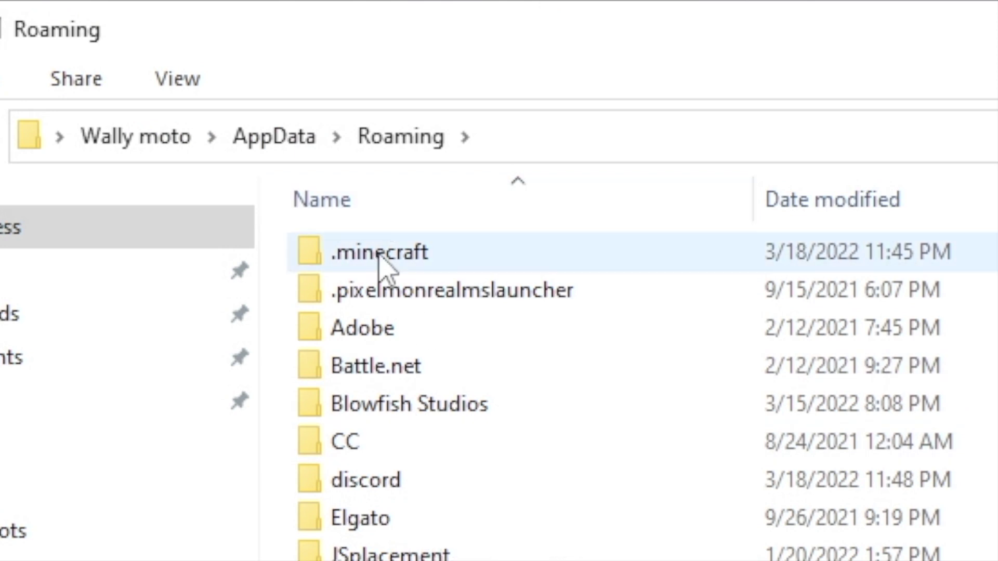
pyautogui.doubleClick(384, 260)
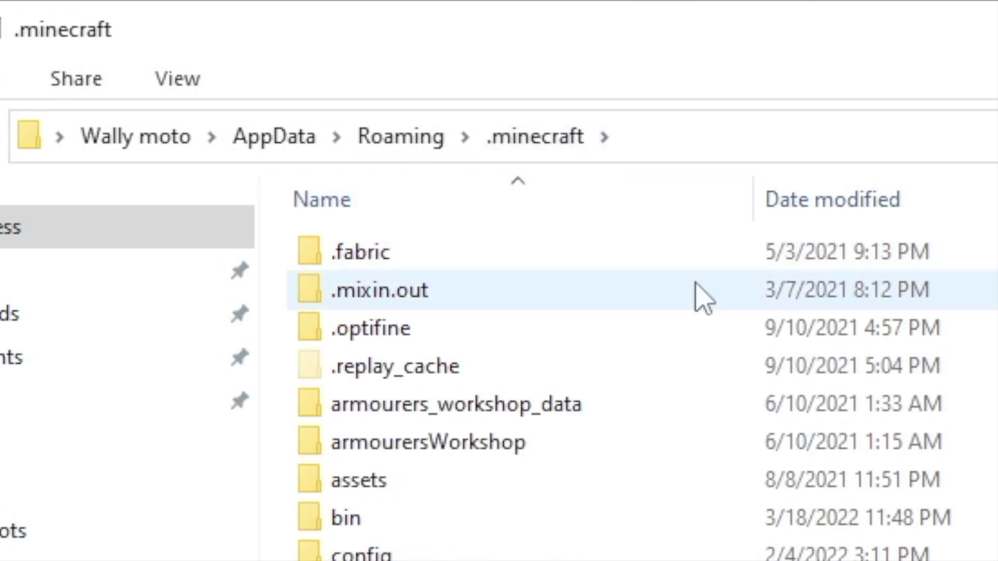
pyautogui.scroll(-2, 439, 151)
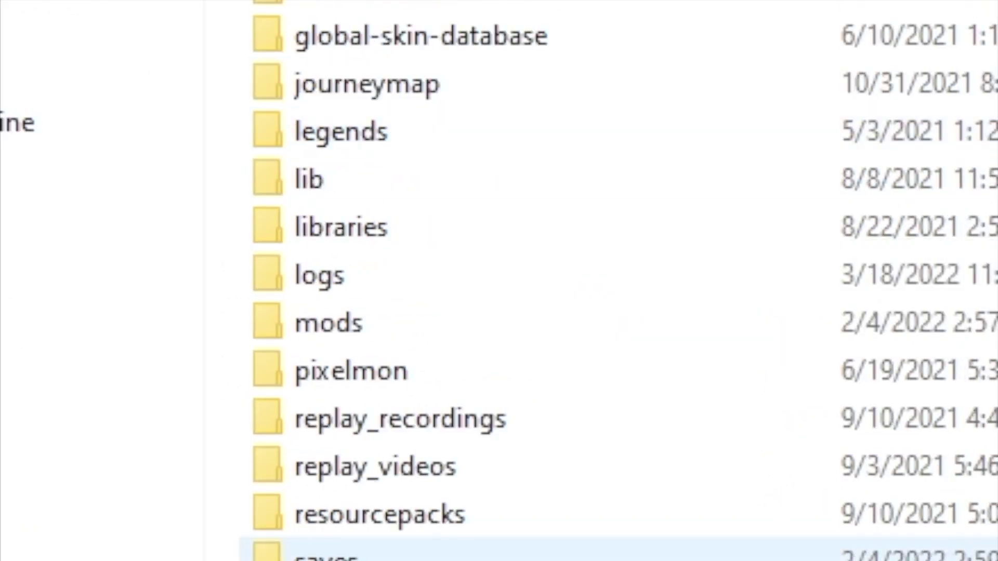
pyautogui.doubleClick(370, 321)
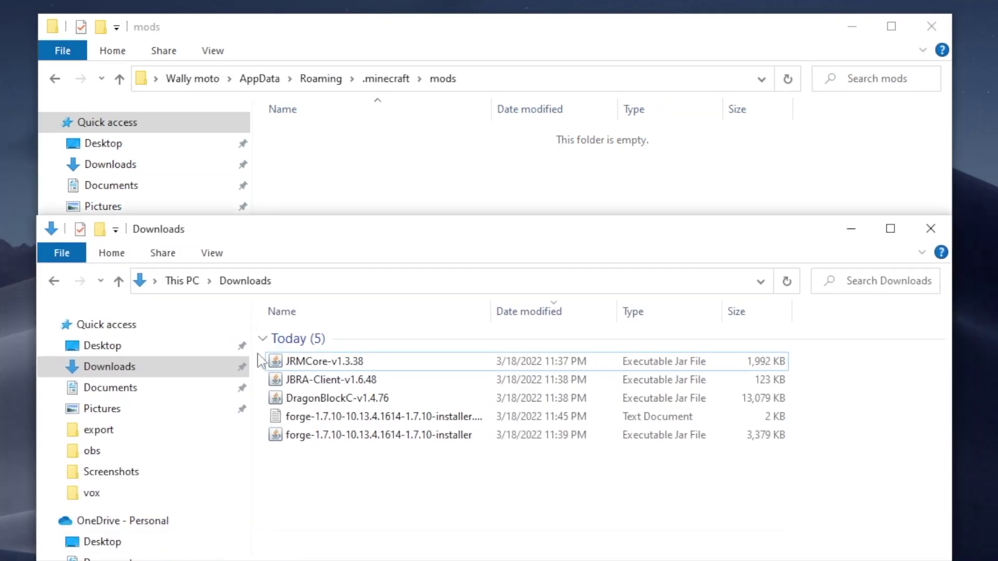
# Move JRMCore-v1.3.38, JBRA-Client-v1.6.48 and DragonBlockC-v1.4.76 from Downloads into the .minecraft mods folder
pyautogui.click(267, 362)
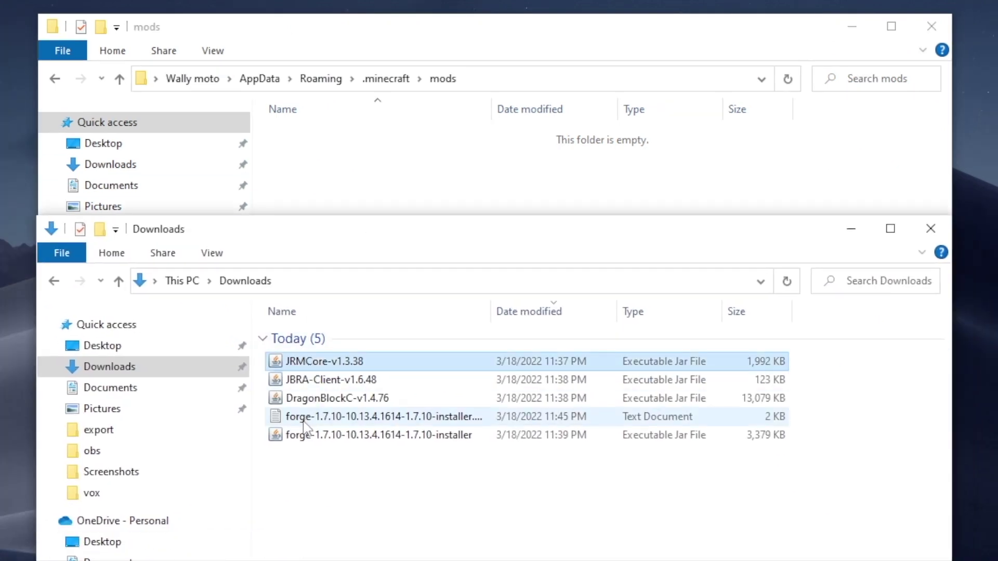
pyautogui.keyDown('shift'); pyautogui.click(321, 400); pyautogui.keyUp('shift')
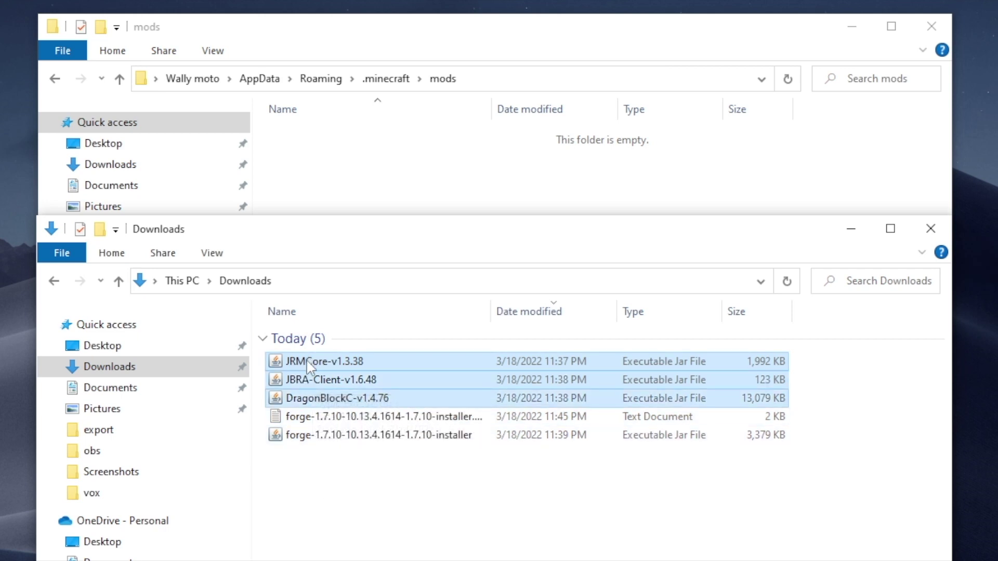
pyautogui.moveTo(322, 411); pyautogui.dragTo(356, 201)
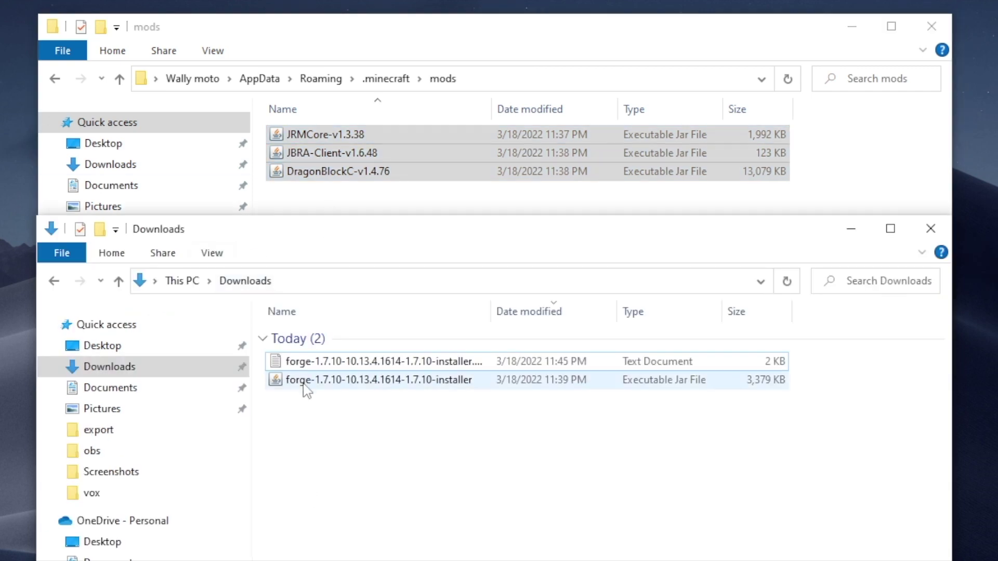
# Delete the Forge installer and its log file from Downloads, and minimize both folder windows
pyautogui.click(304, 381)
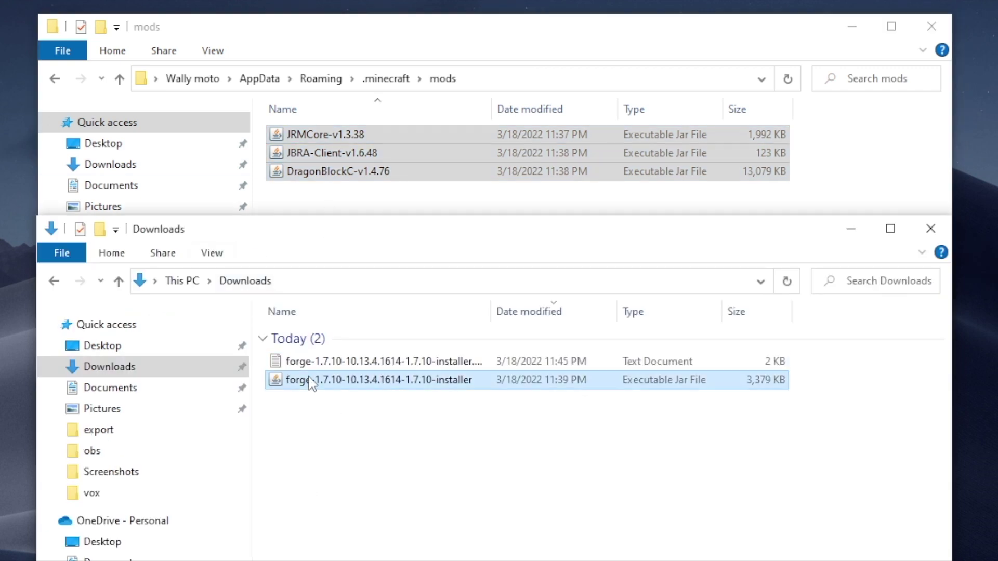
pyautogui.keyDown('ctrl'); pyautogui.click(333, 364); pyautogui.keyUp('ctrl')
pyautogui.press('Delete')
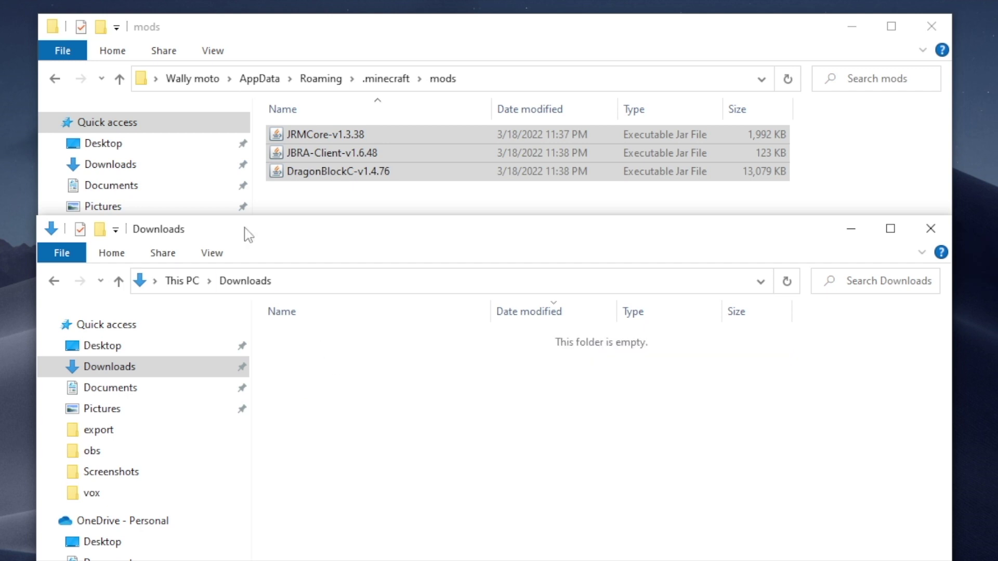
pyautogui.click(855, 232)
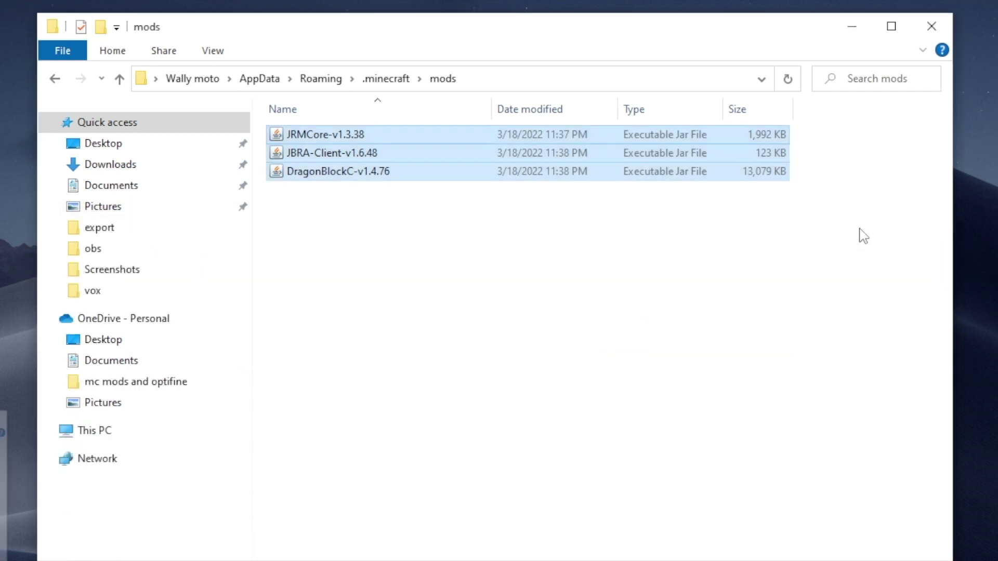
pyautogui.click(428, 331)
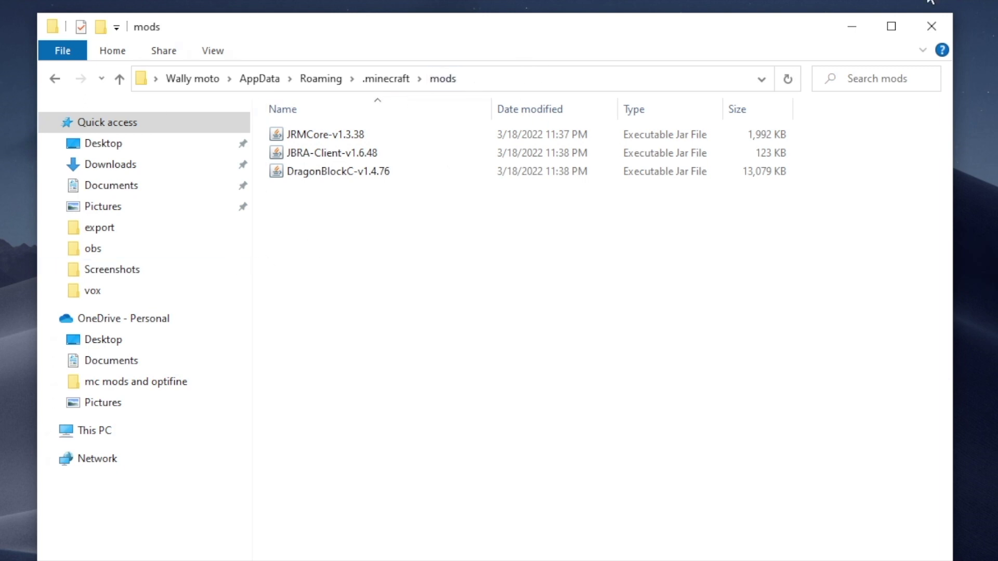
pyautogui.click(851, 26)
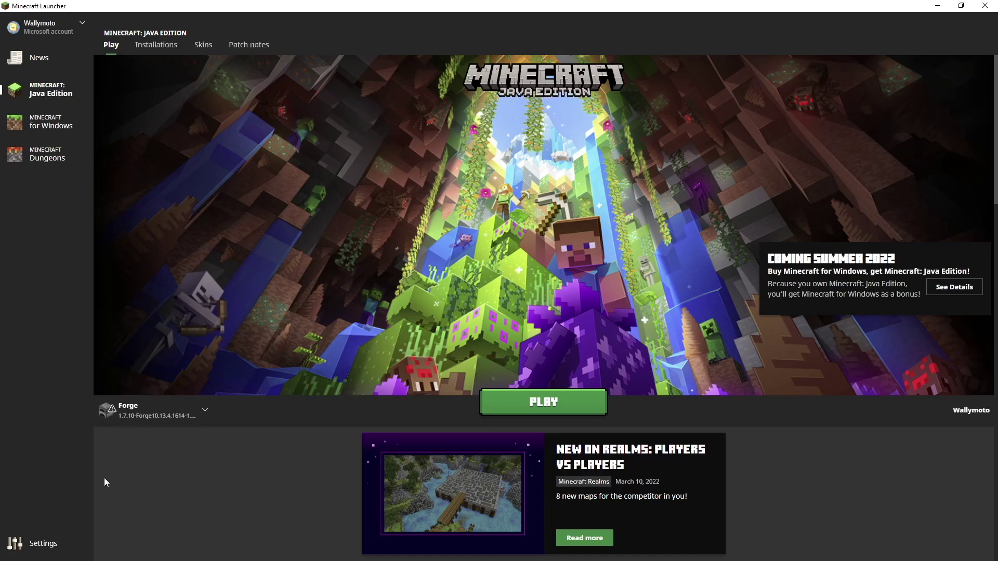
# Launch the Forge installation and check the in-game mod list for JRMCore, Dragon Block C and JinRyuu's Better Render Addon
pyautogui.click(566, 400)
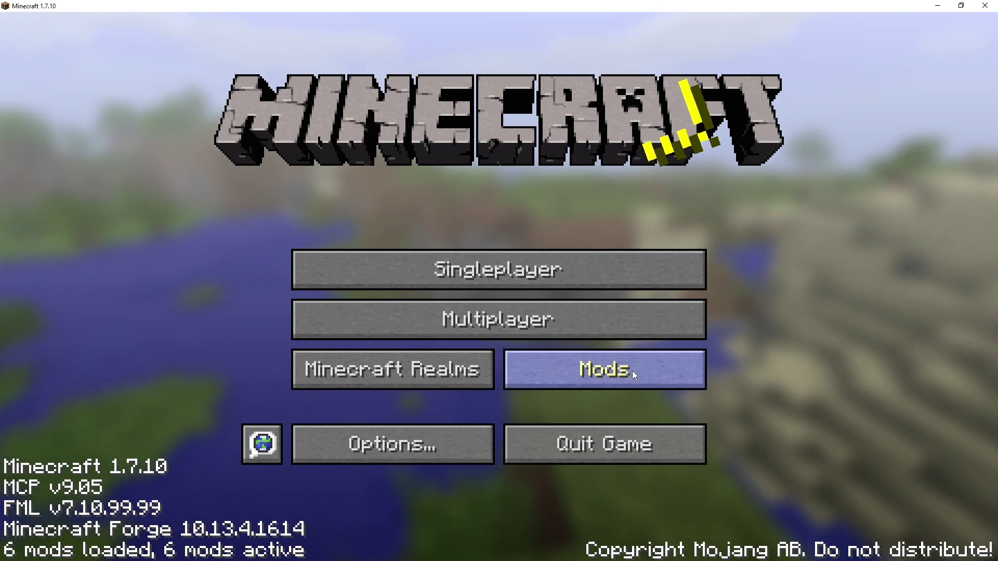
pyautogui.click(632, 370)
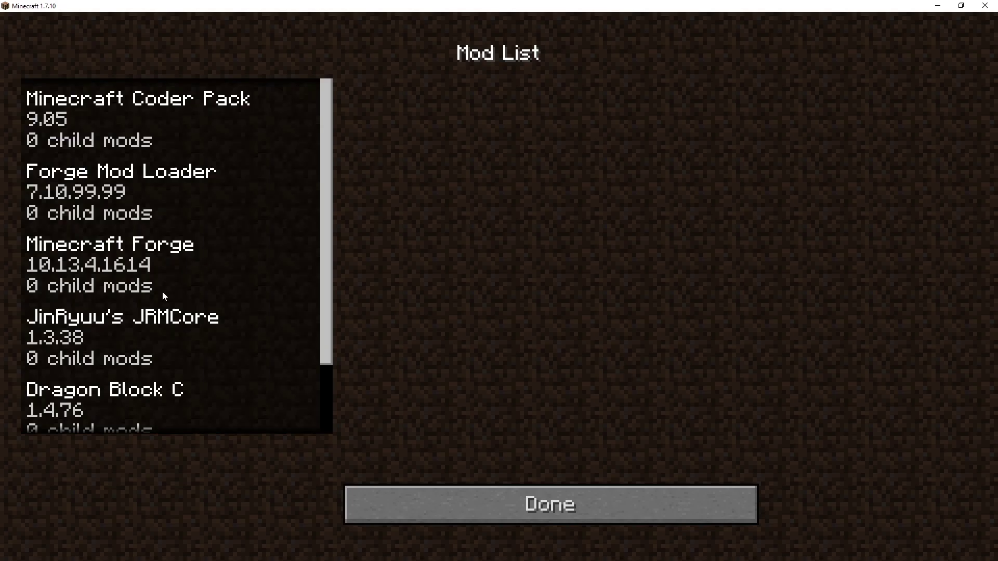
pyautogui.scroll(-2, 162, 292)
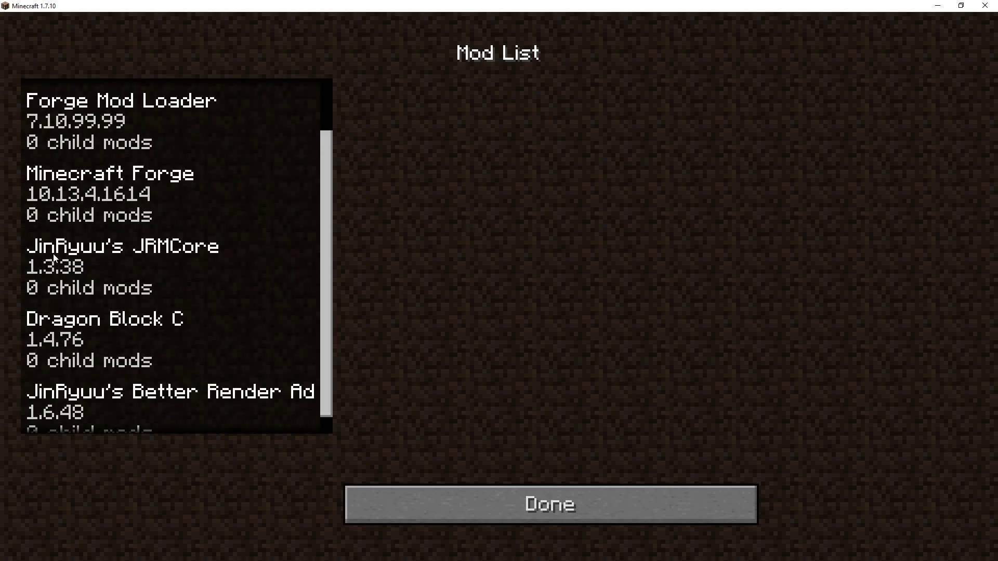
pyautogui.scroll(-1, 194, 292)
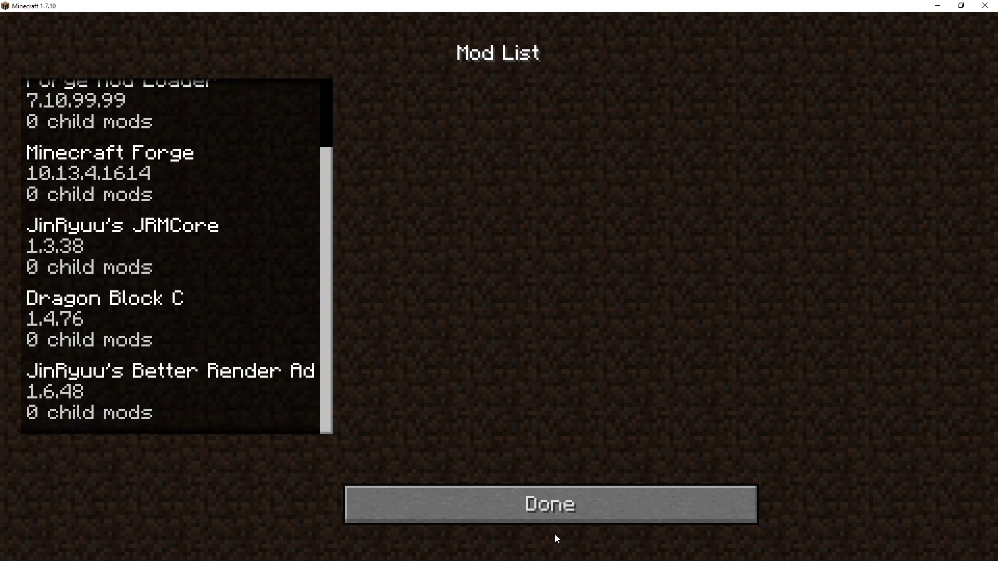
pyautogui.click(470, 509)
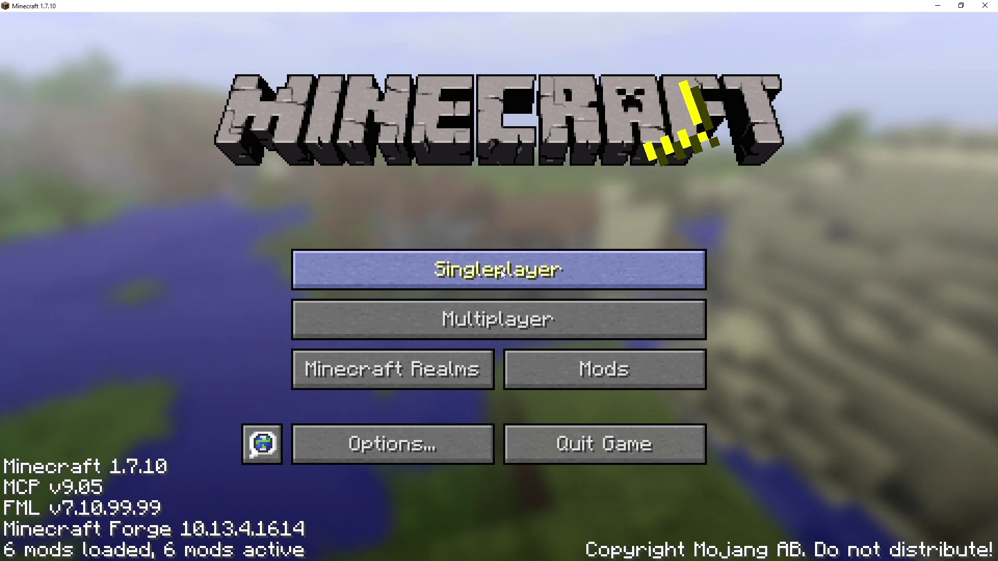
# Start a new singleplayer world and name it dbc1
pyautogui.click(500, 270)
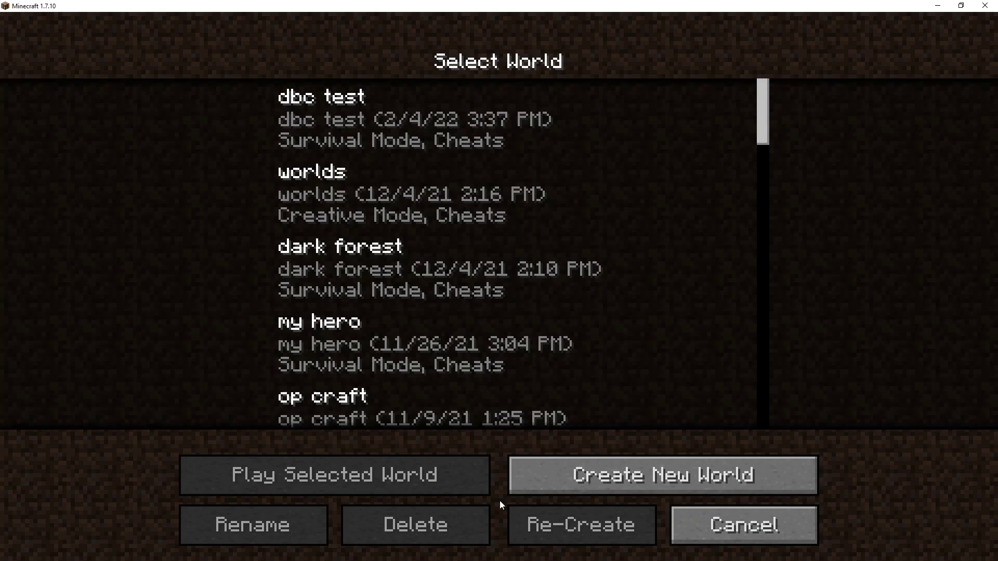
pyautogui.click(597, 479)
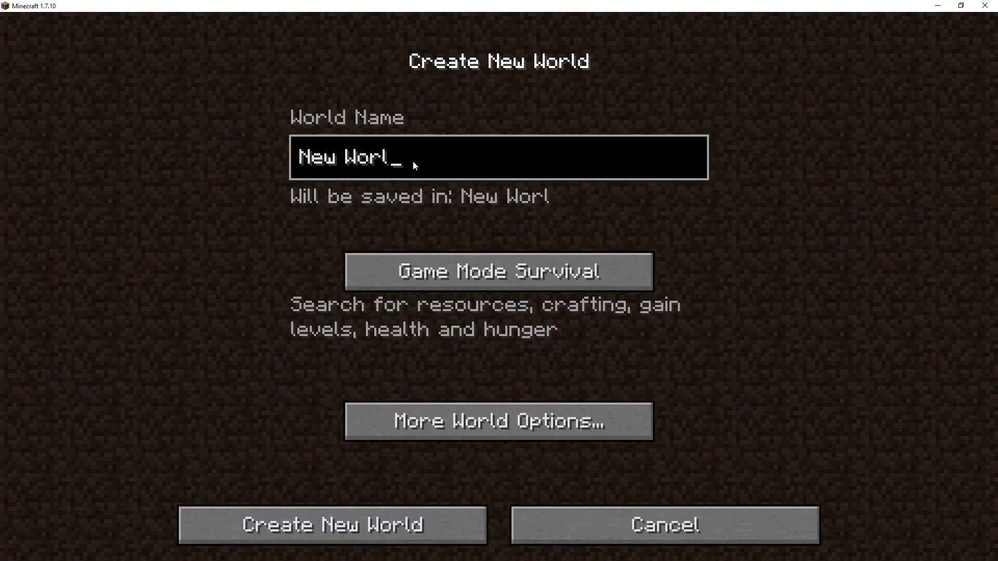
pyautogui.press('BackSpace')
pyautogui.press('BackSpace')
pyautogui.press('BackSpace')
pyautogui.press('BackSpace')
pyautogui.press('BackSpace')
pyautogui.press('BackSpace')
pyautogui.press('BackSpace')
pyautogui.press('BackSpace')
pyautogui.write('dbc1')
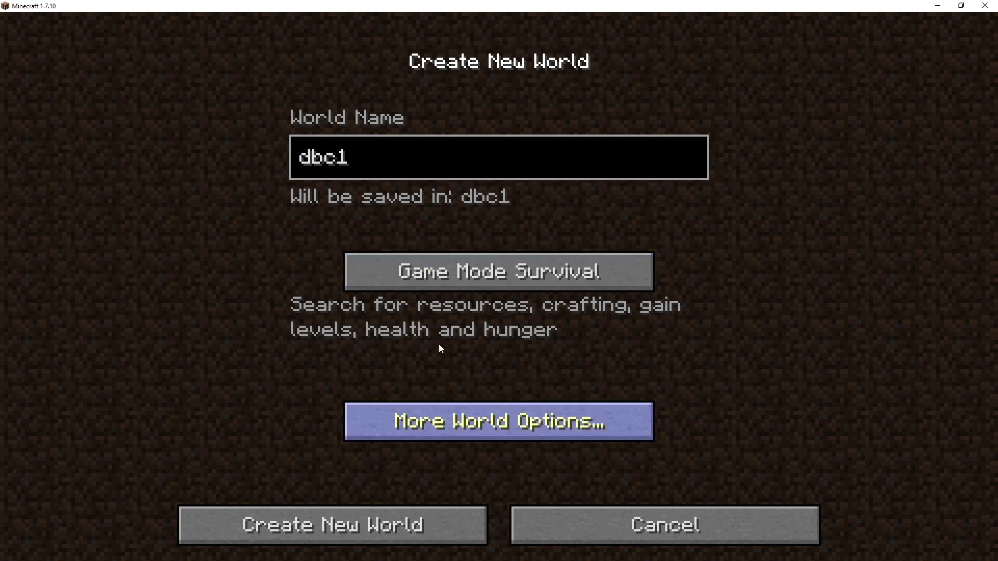
# Allow cheats in the world options and create the dbc1 world in Survival mode
pyautogui.click(442, 419)
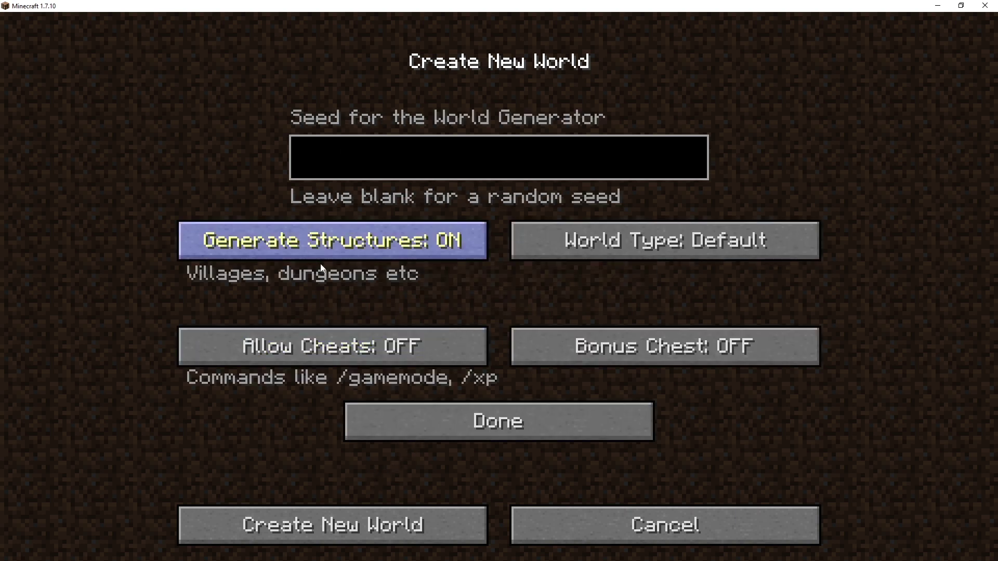
pyautogui.click(352, 351)
pyautogui.click(449, 422)
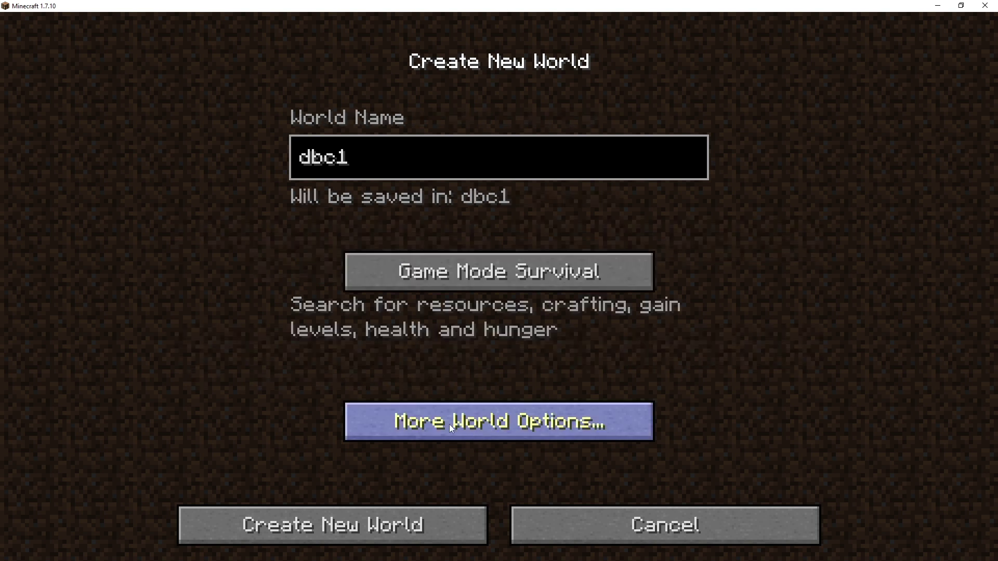
pyautogui.click(310, 526)
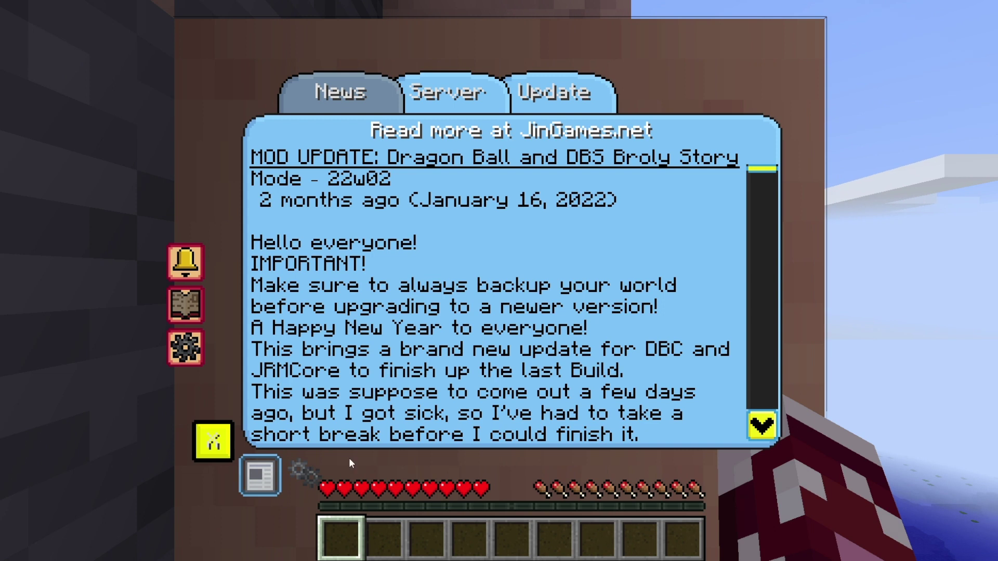
# Open the mod's character creation and set the appearance to the Saiyan race with a custom skin
pyautogui.click(255, 474)
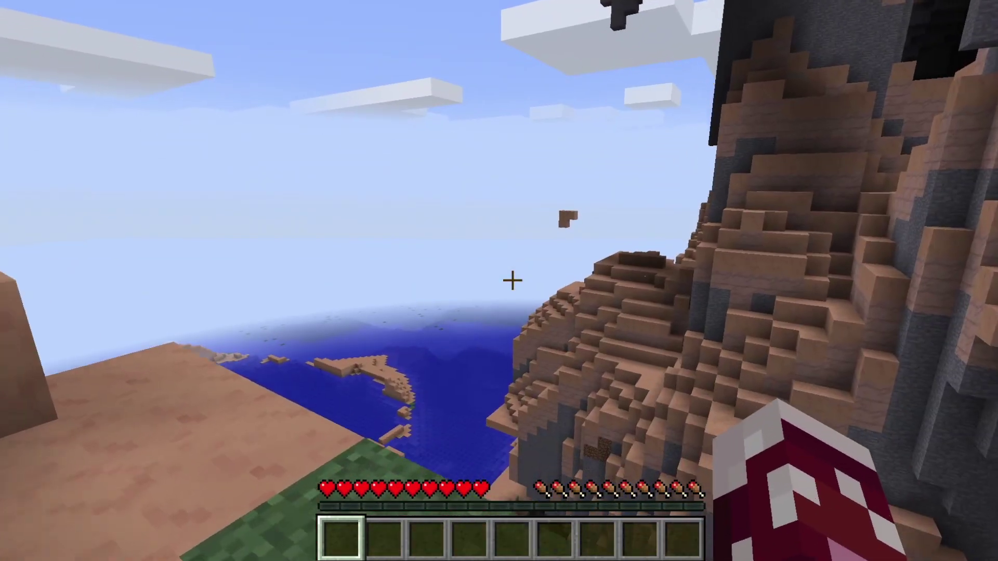
pyautogui.press('k')
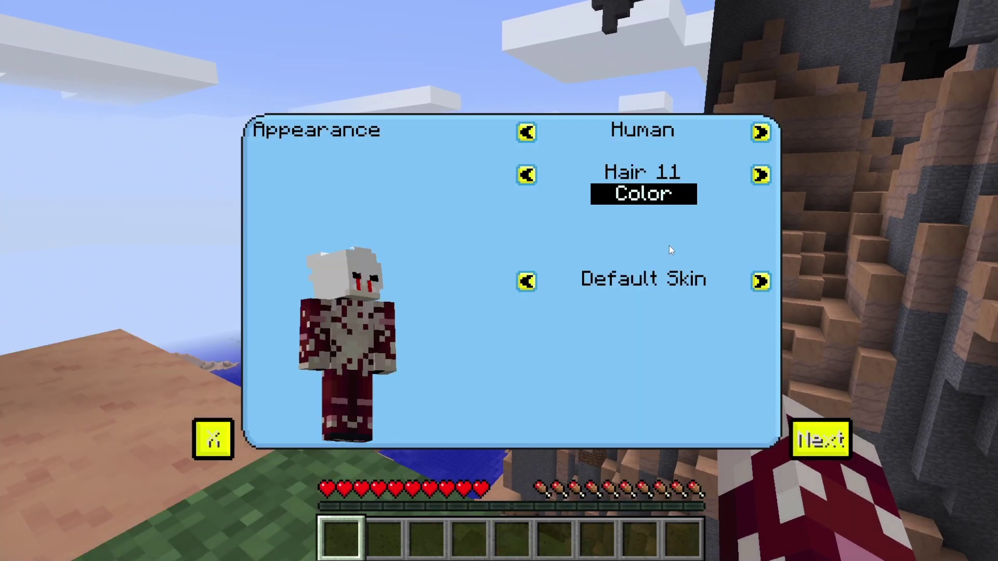
pyautogui.click(754, 134)
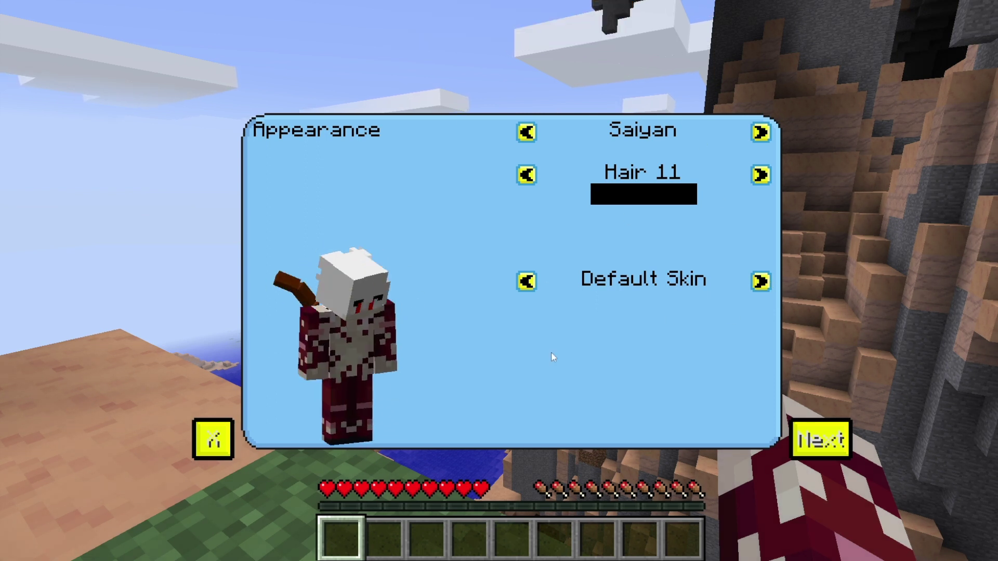
pyautogui.click(760, 281)
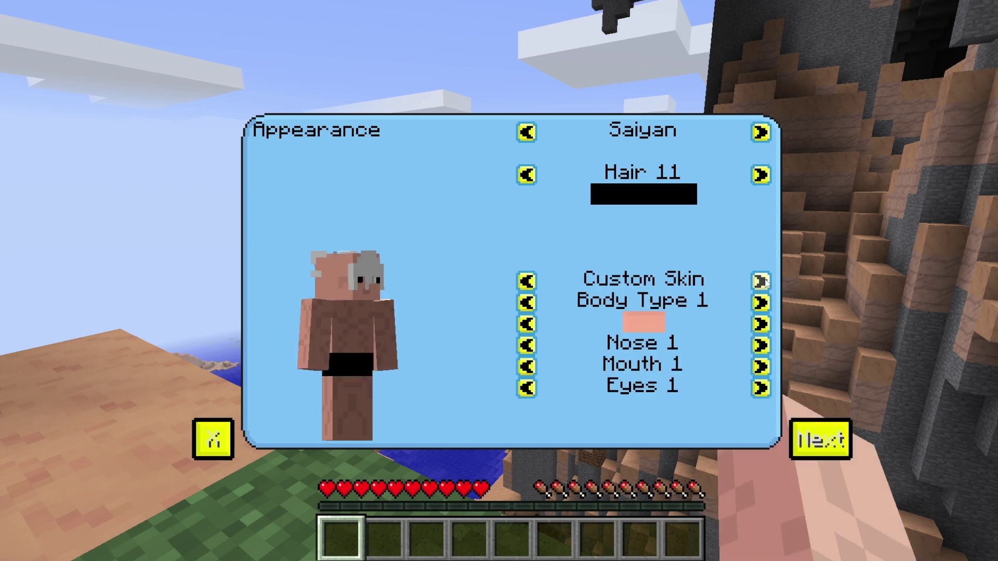
pyautogui.click(820, 439)
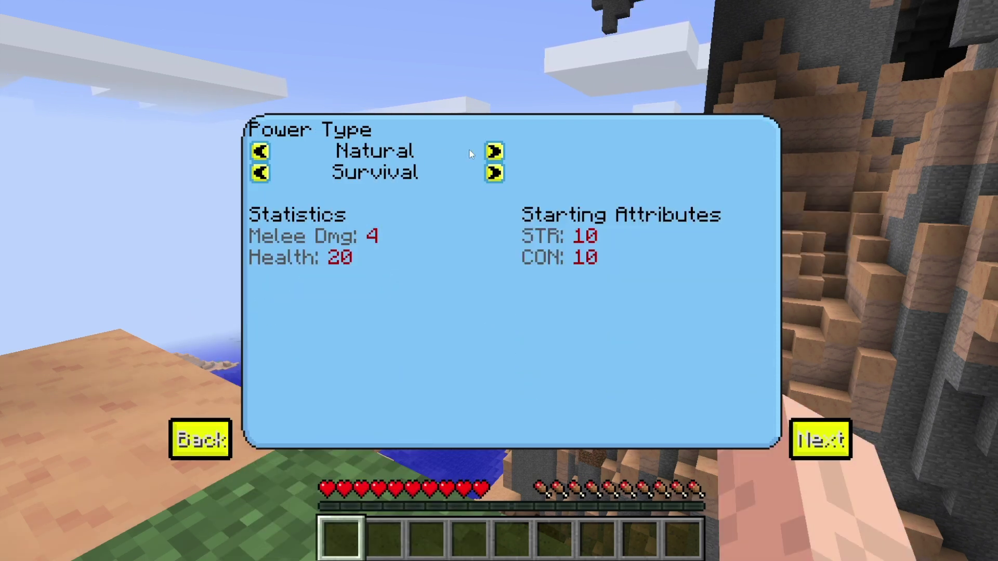
# Choose the Ki power type with the Martial Artist class and finish creating the character
pyautogui.click(495, 151)
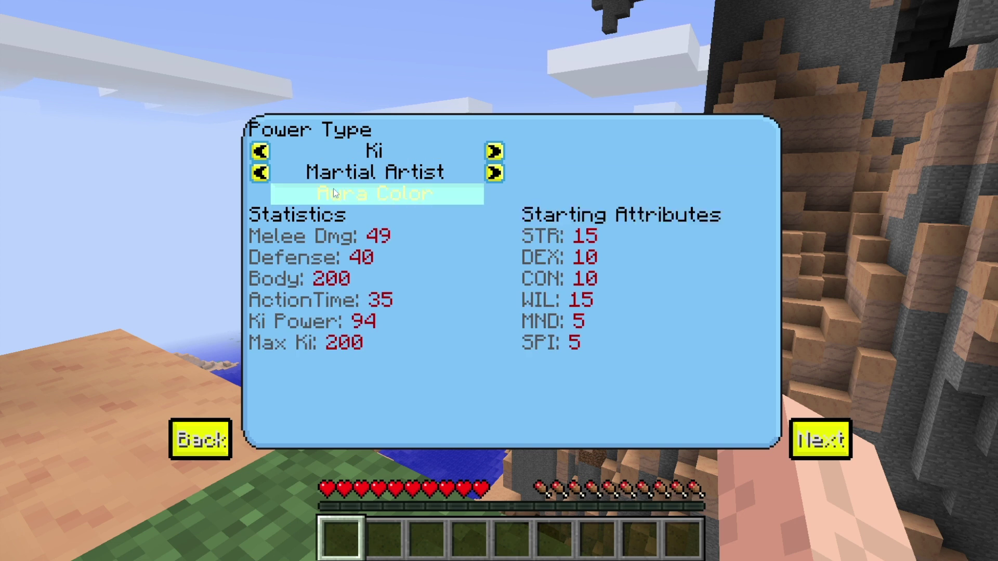
pyautogui.click(499, 174)
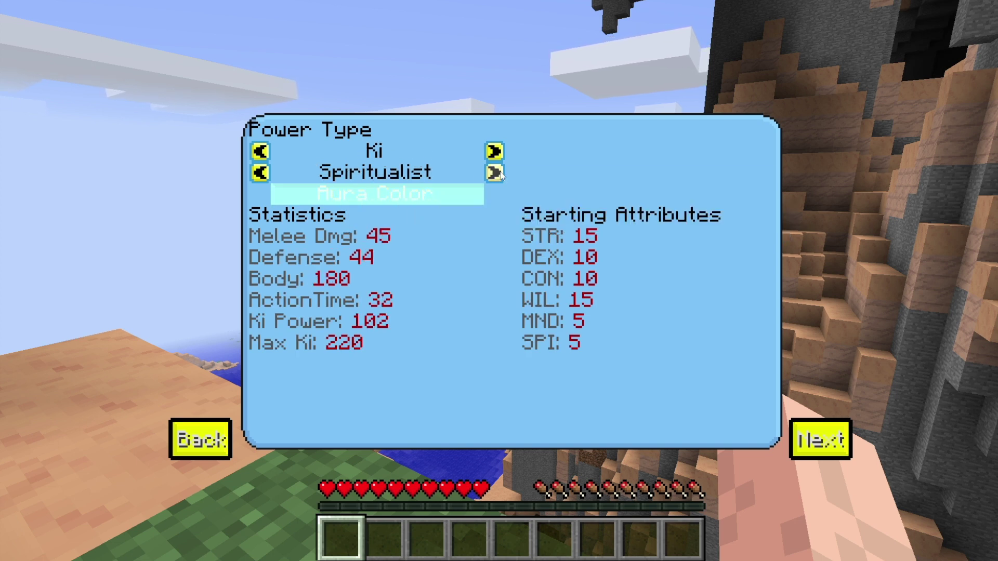
pyautogui.click(499, 175)
pyautogui.click(499, 174)
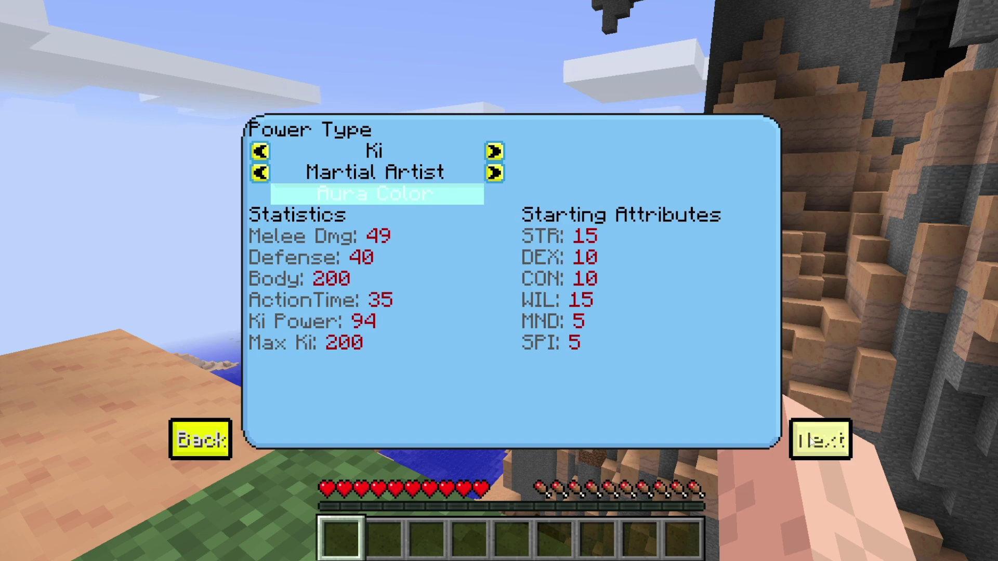
pyautogui.click(821, 441)
pyautogui.click(823, 440)
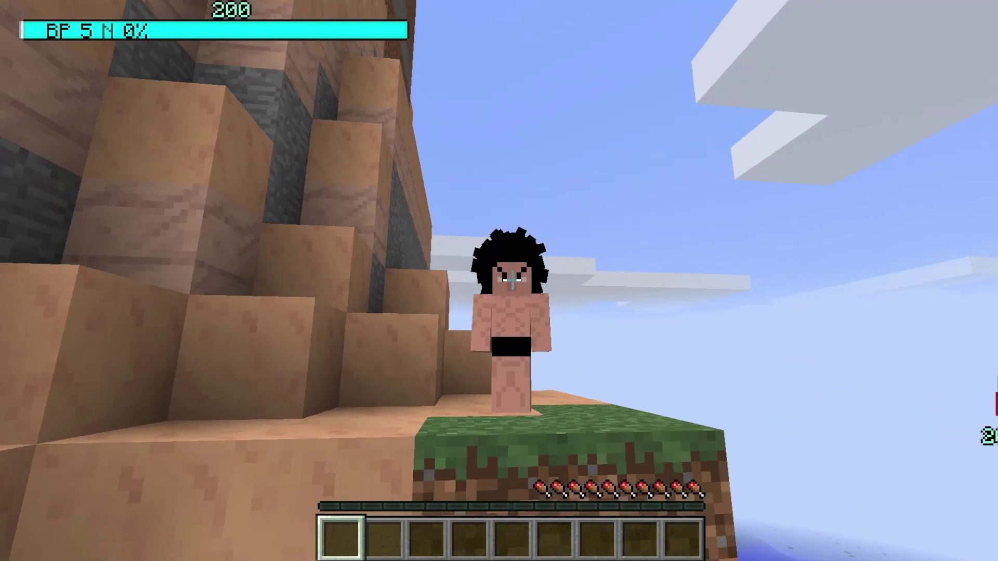
pyautogui.press('w')
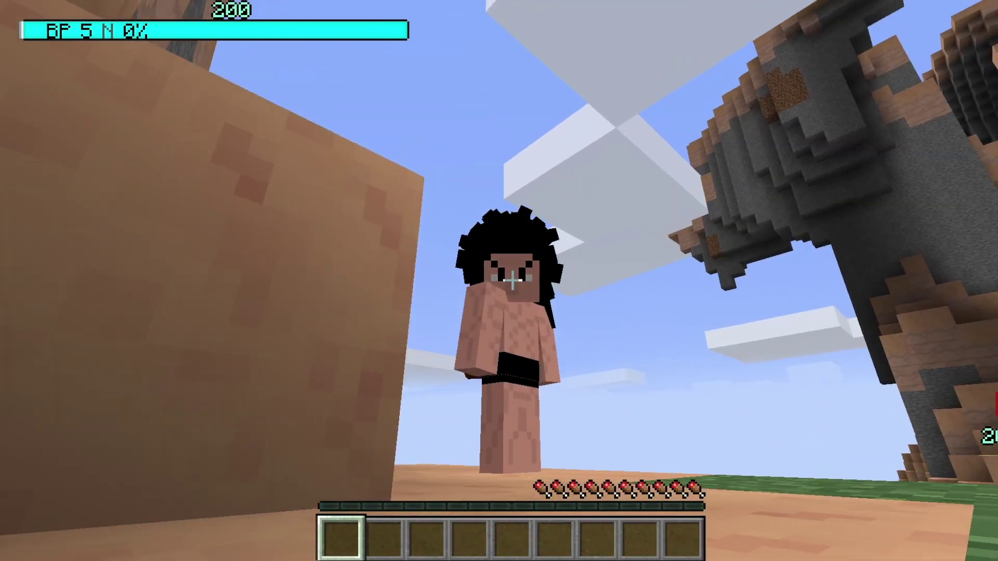